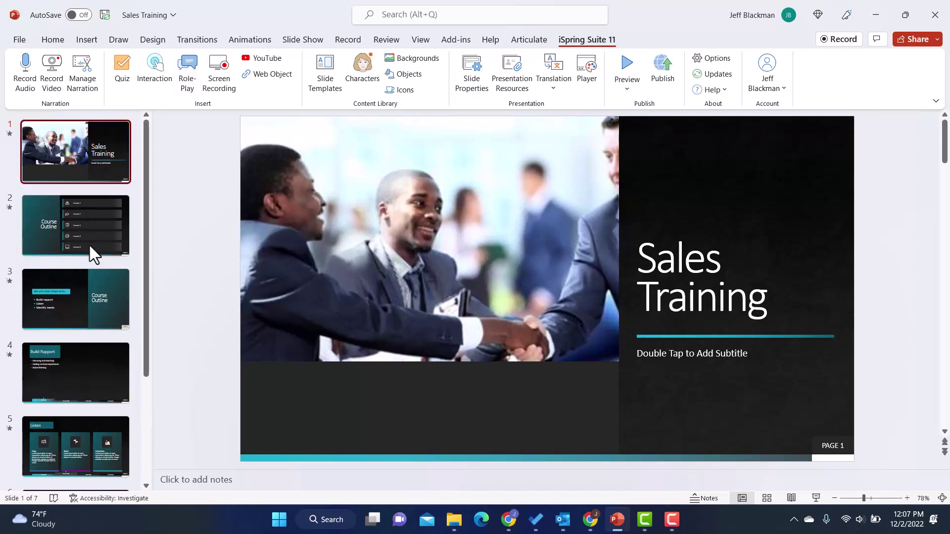
Show slide 4, Build Rapport, of the Sales Training presentation.
click(70, 373)
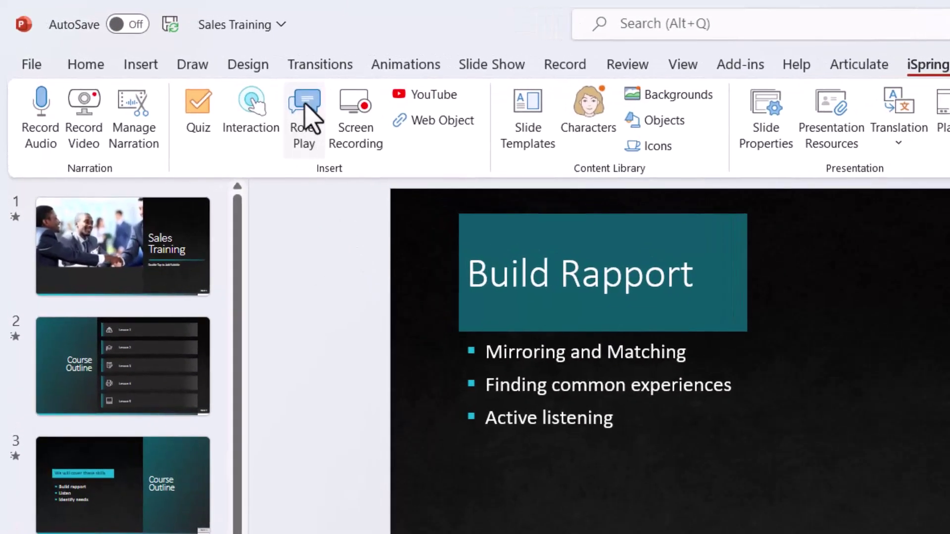
Create a new role-play (Role-Play 2) from the iSpring Suite ribbon and add scene #1.
click(307, 120)
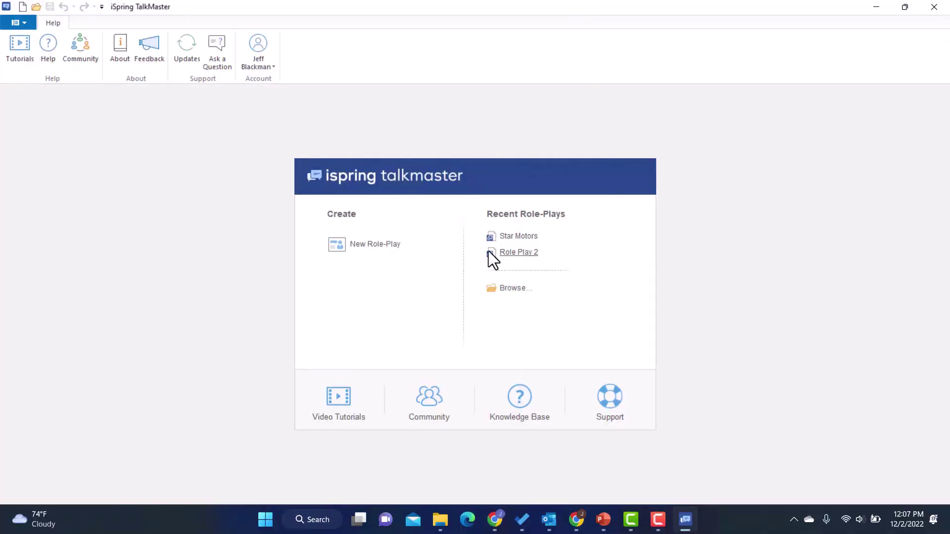
click(369, 245)
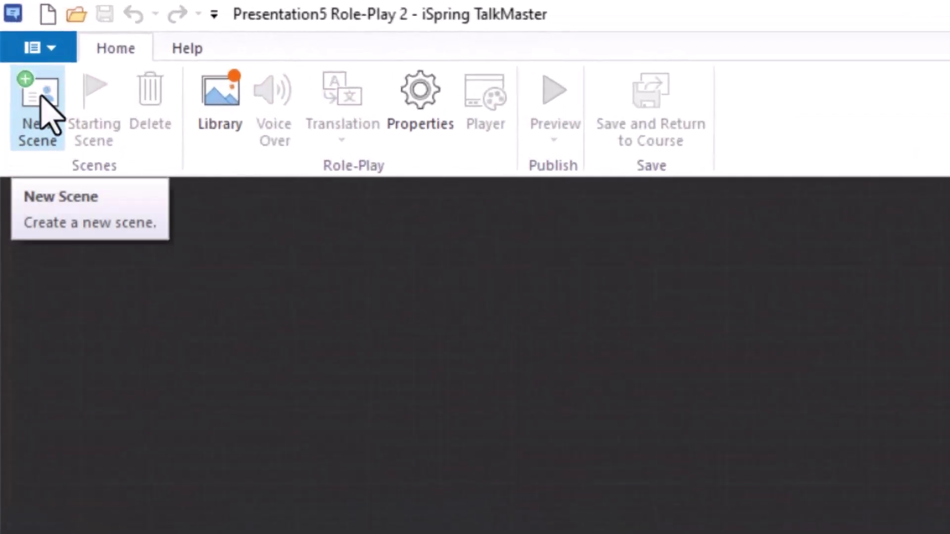
click(31, 102)
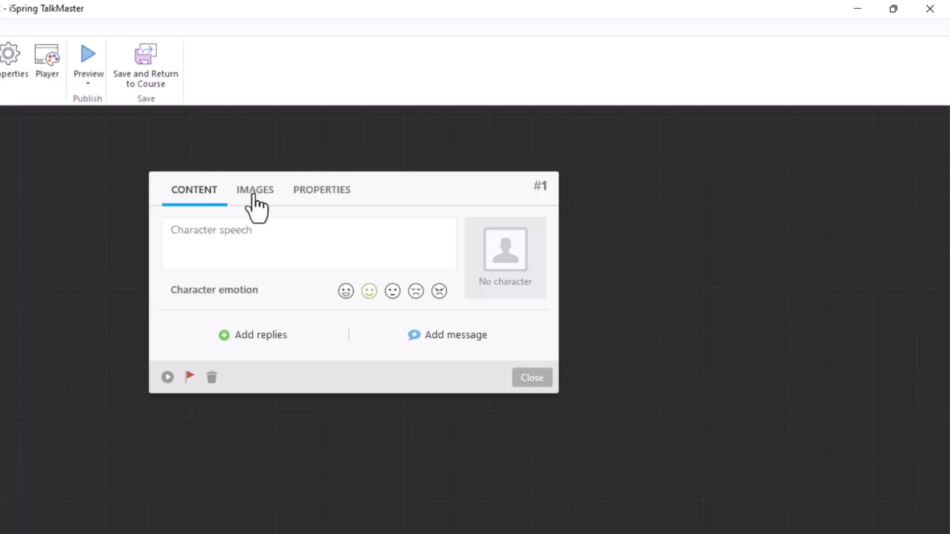
Set scene #1's character to the built-in red-haired woman in a grey polo shirt.
click(253, 195)
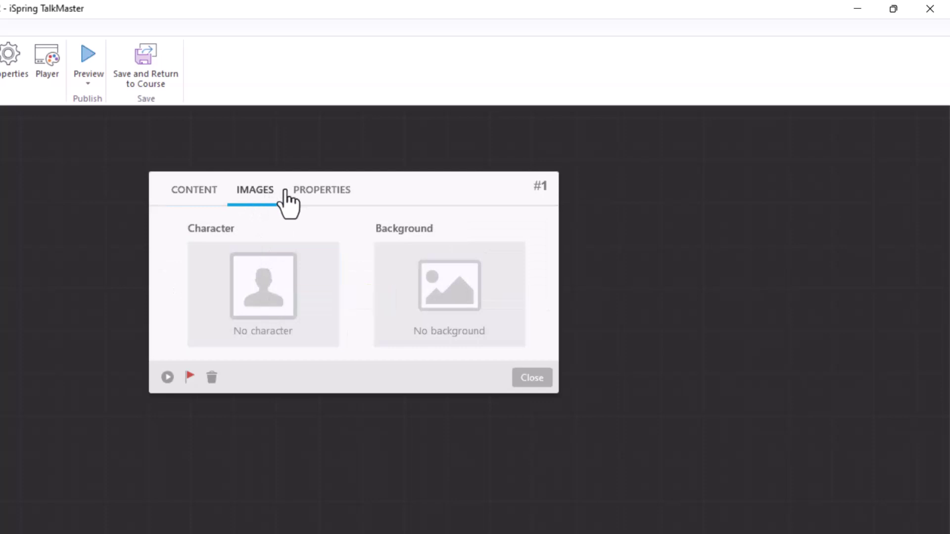
click(255, 287)
scroll(668, 222, down, 1)
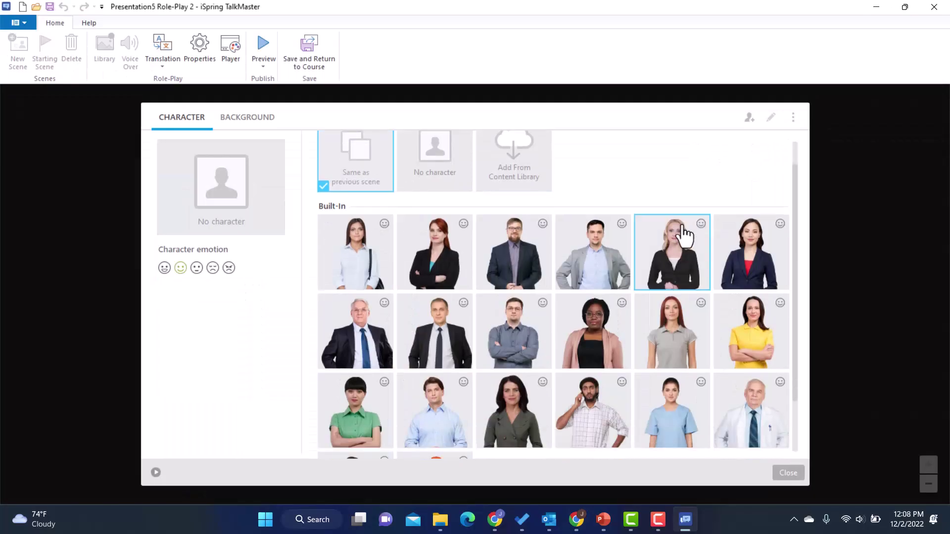
scroll(657, 307, down, 2)
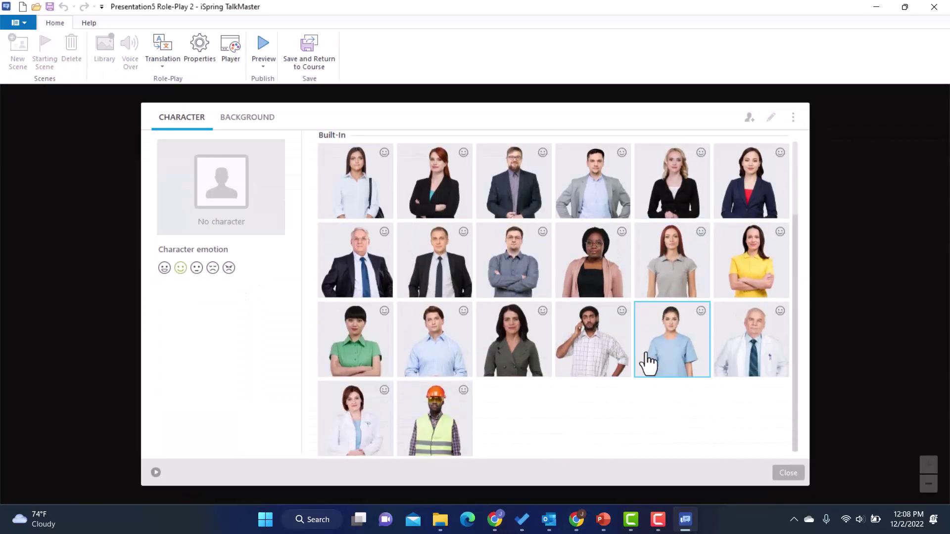
scroll(613, 386, up, 3)
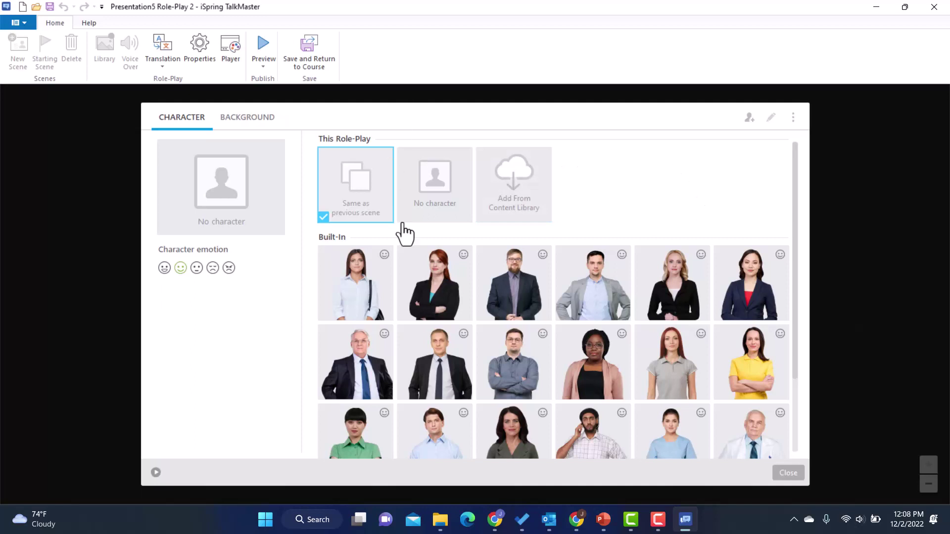
scroll(682, 371, down, 1)
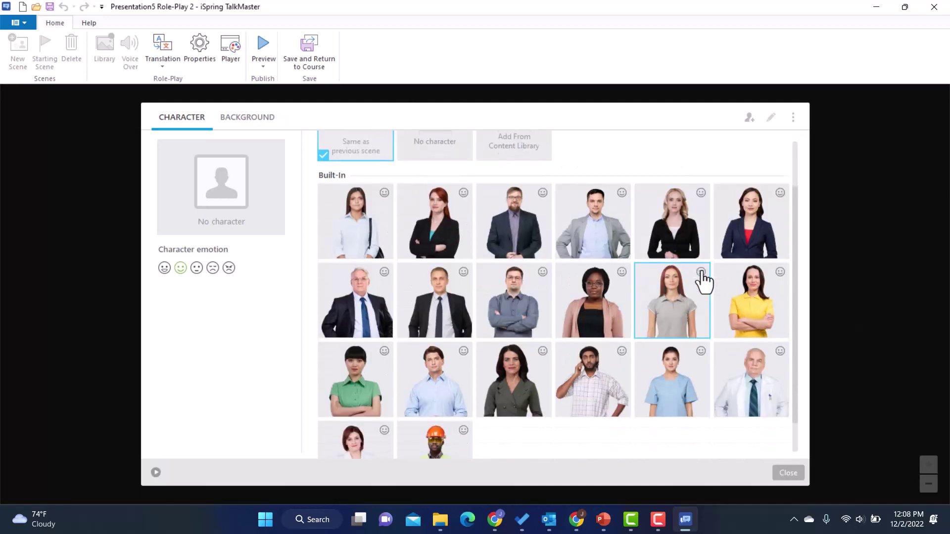
click(672, 306)
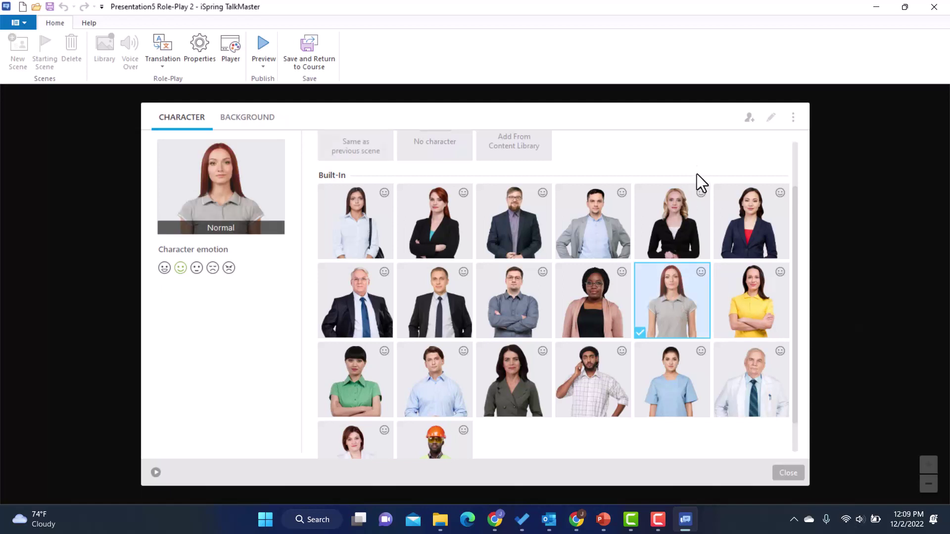
click(786, 473)
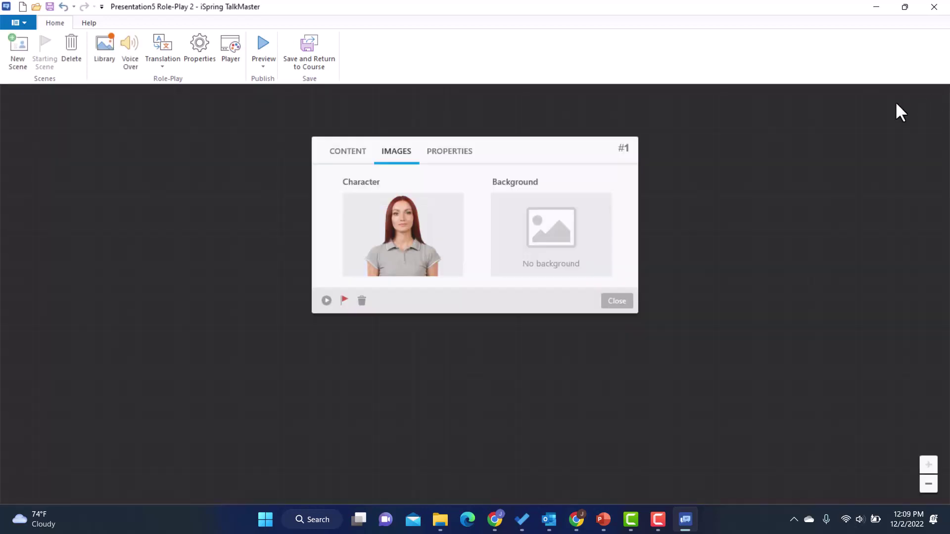
Set scene #1's background to the built-in car showroom with white cars.
click(542, 234)
scroll(732, 317, down, 3)
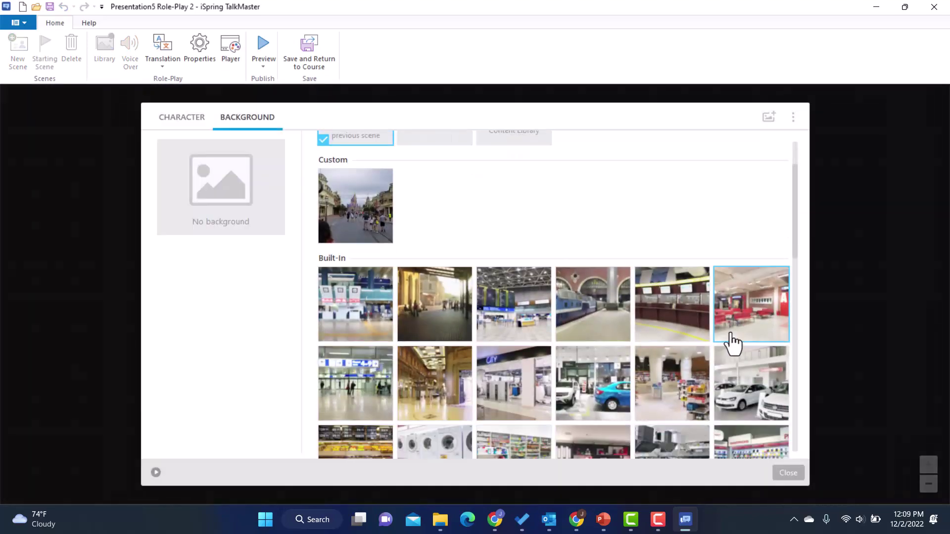
scroll(725, 381, up, 4)
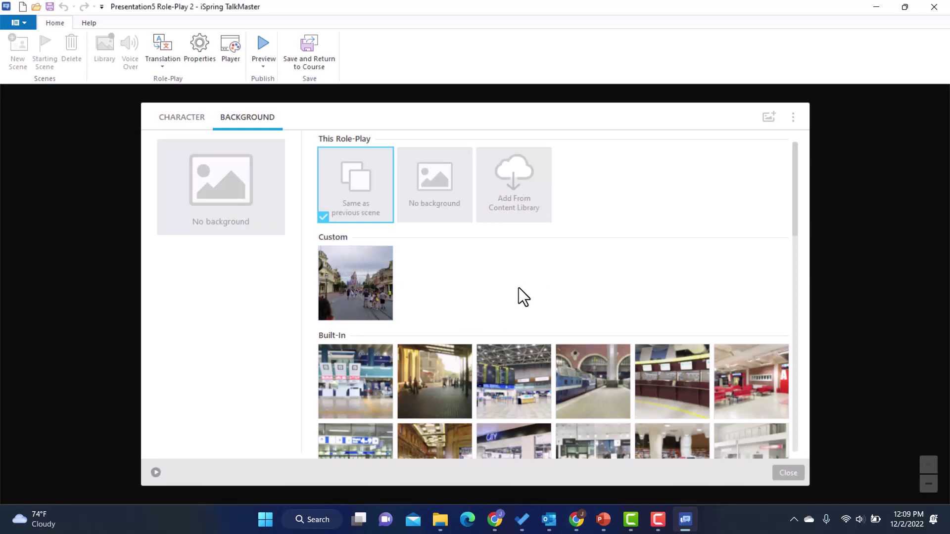
scroll(507, 280, down, 3)
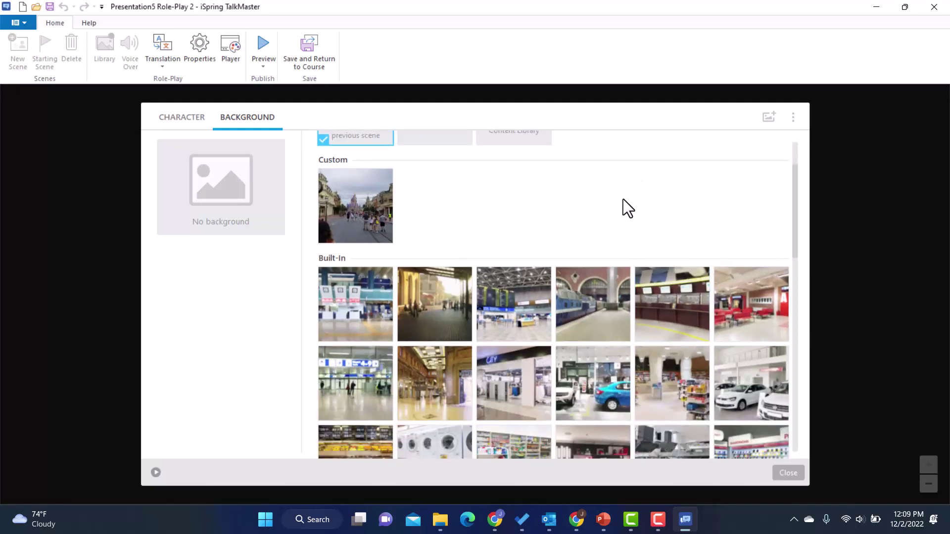
scroll(643, 198, down, 5)
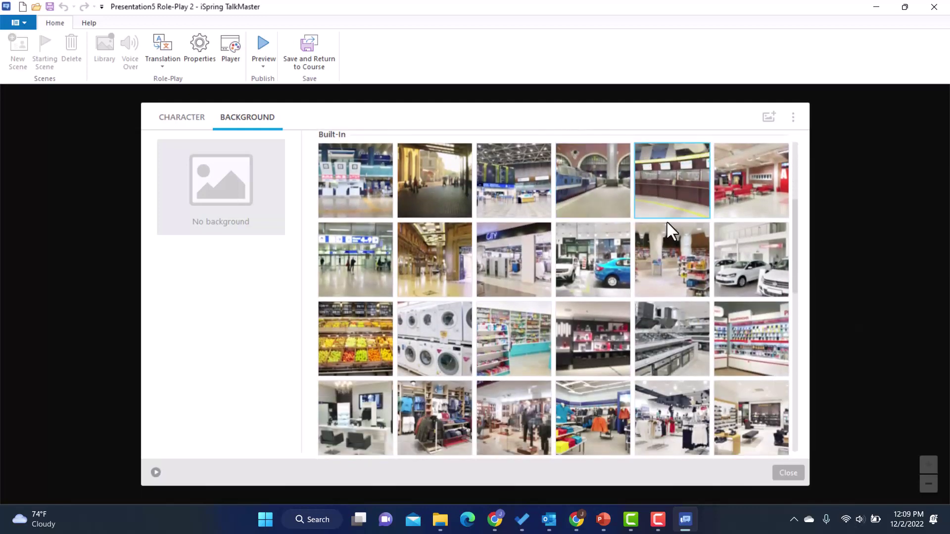
click(745, 268)
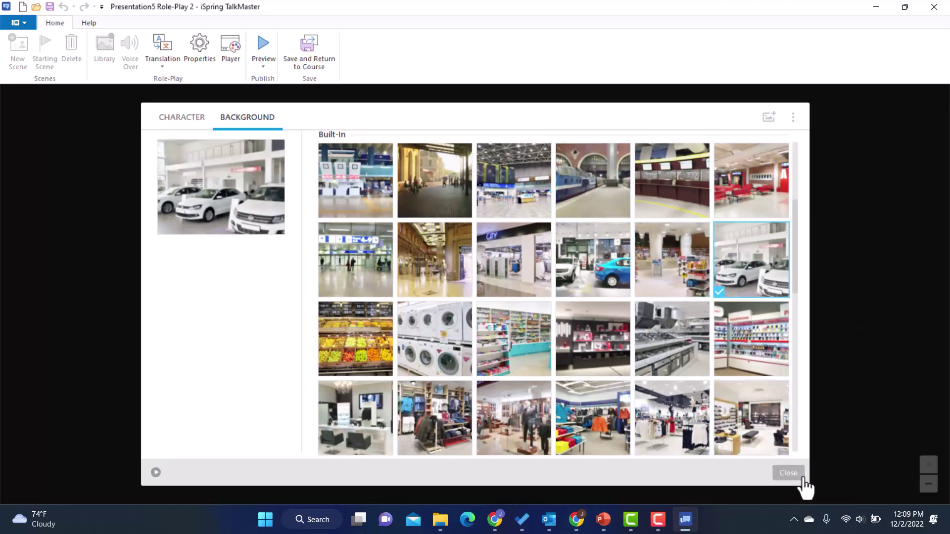
click(788, 473)
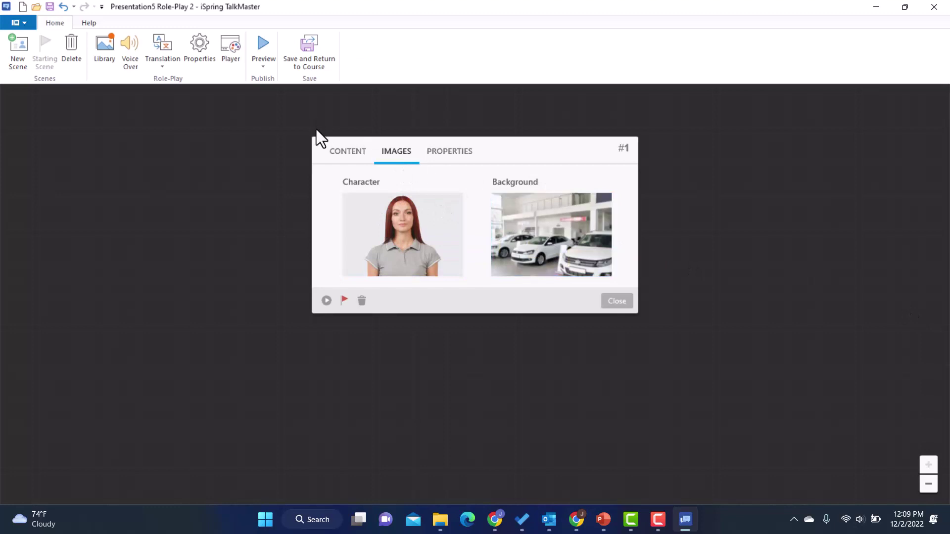
Switch scene #1 back to the CONTENT view to edit its speech and replies.
click(349, 154)
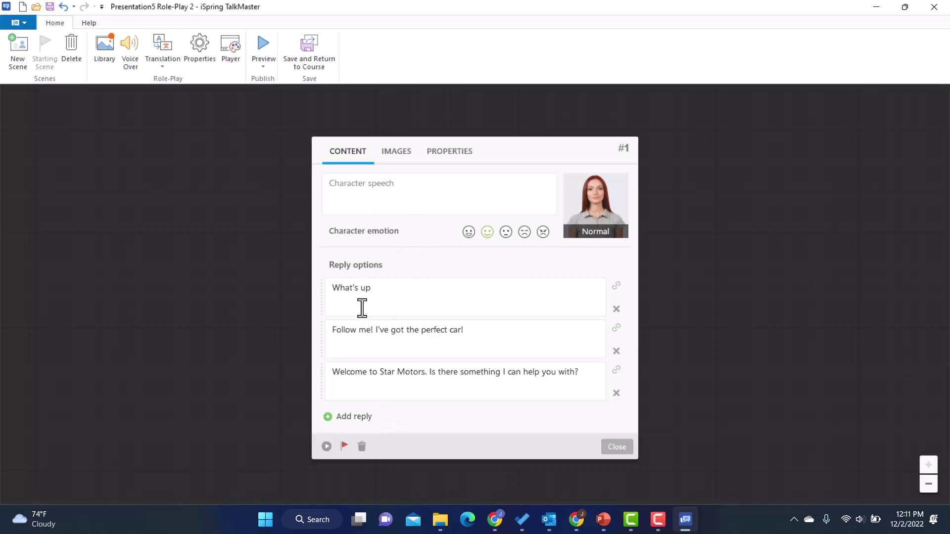
click(327, 447)
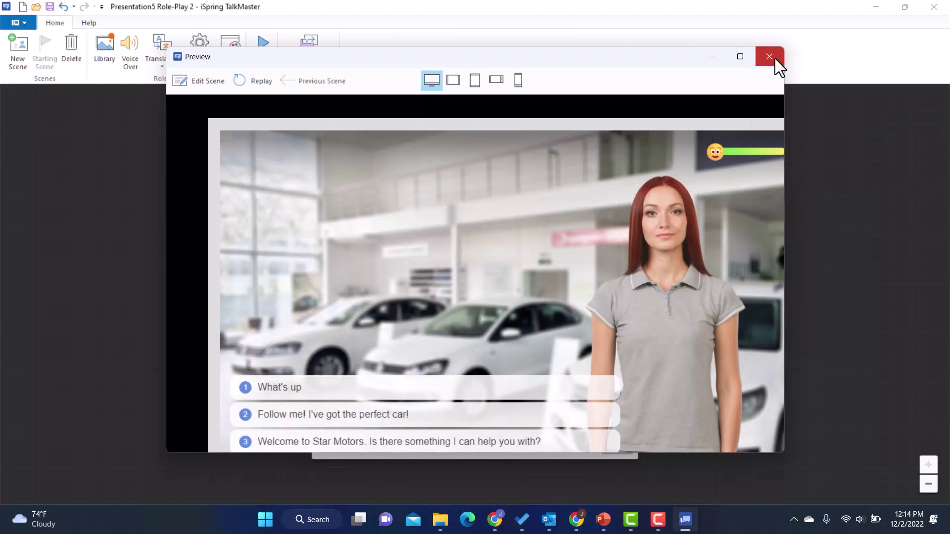
click(770, 57)
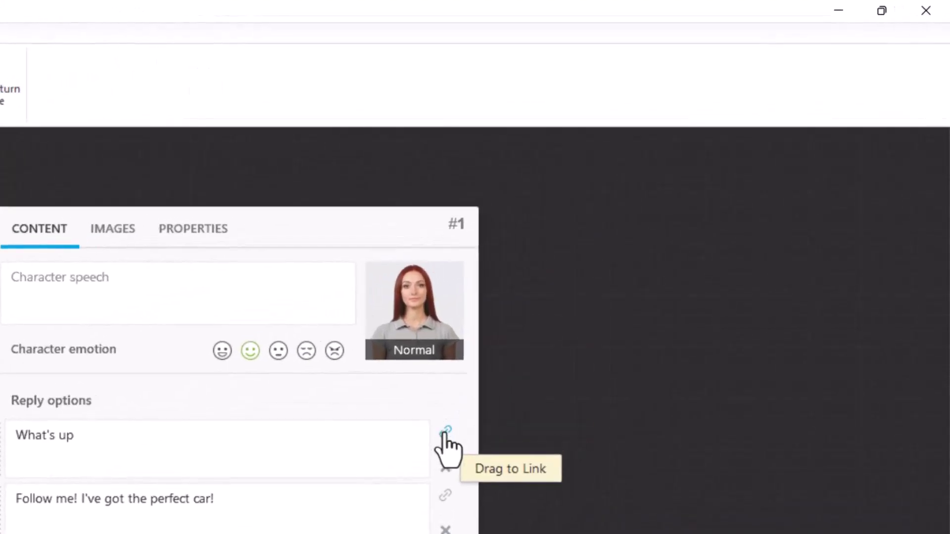
Link the 'What's up' reply to a newly created scene #2 on the canvas.
drag(448, 441, 1, 329)
drag(0, 429, 0, 441)
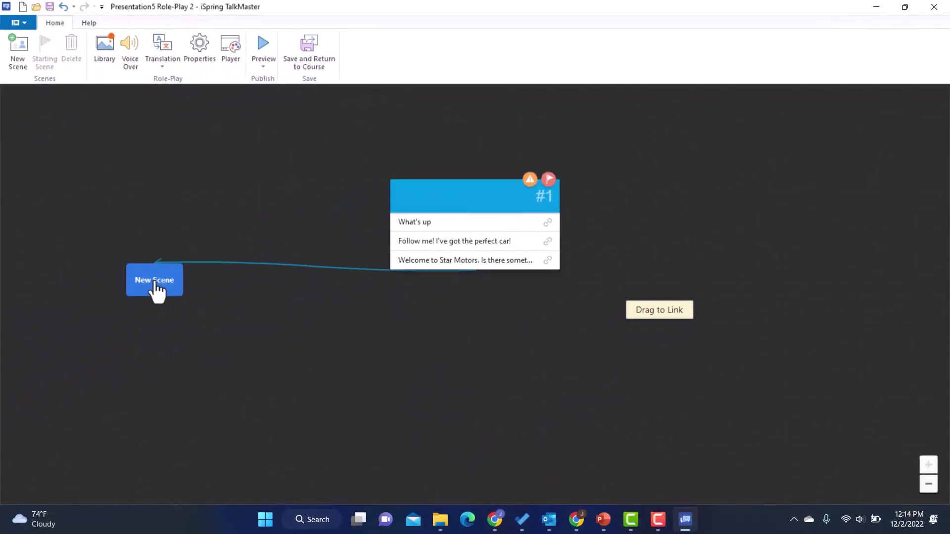
drag(154, 282, 155, 296)
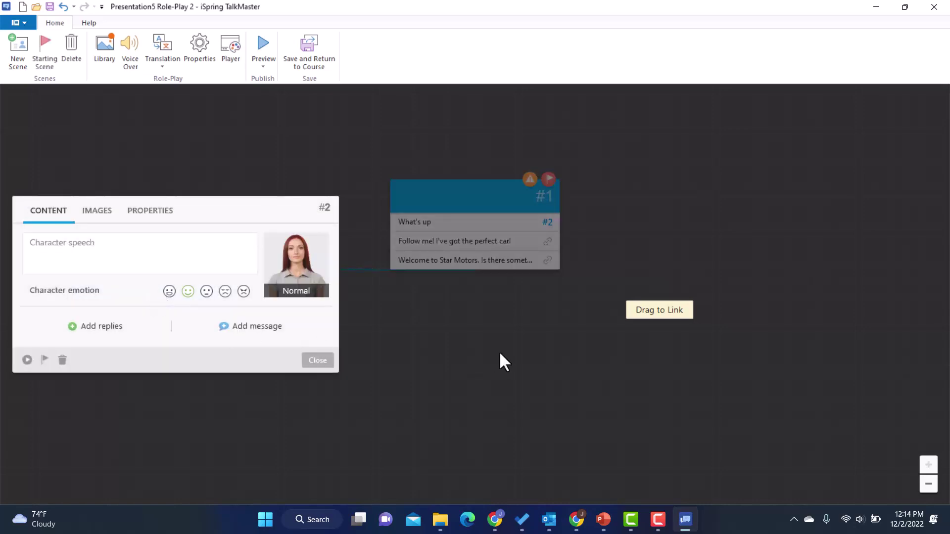
Make scene #2 puzzled saying 'Huh? Nothing! (walks away)' with feedback 'You did not build rapport. Try again.'.
click(97, 211)
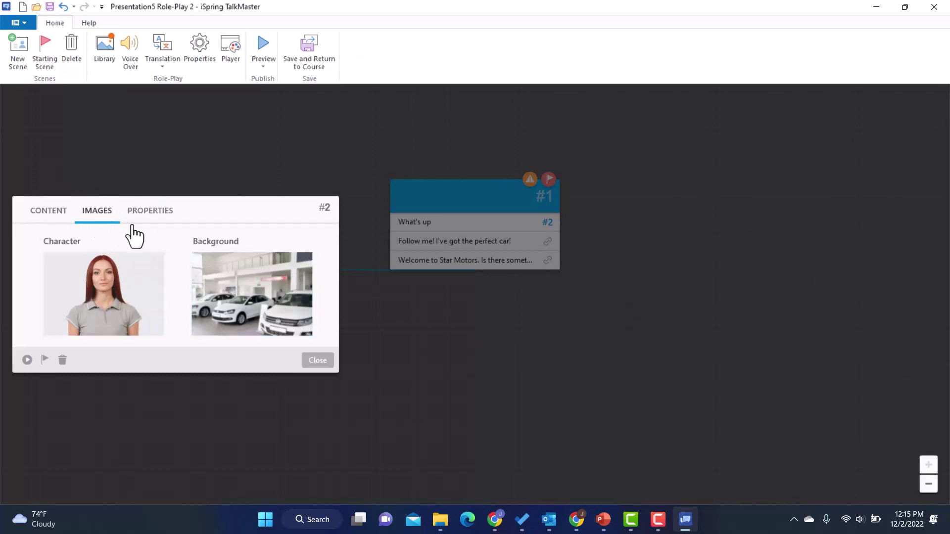
click(45, 213)
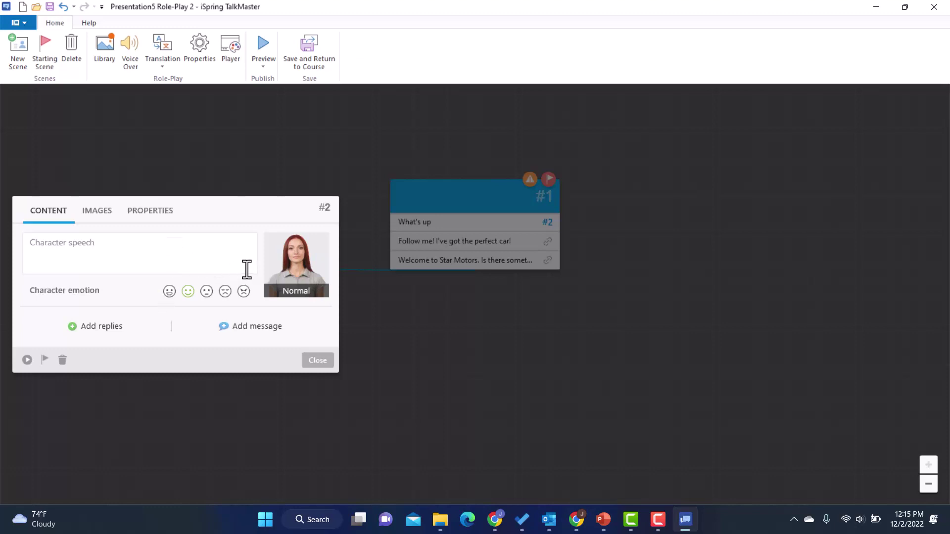
click(206, 292)
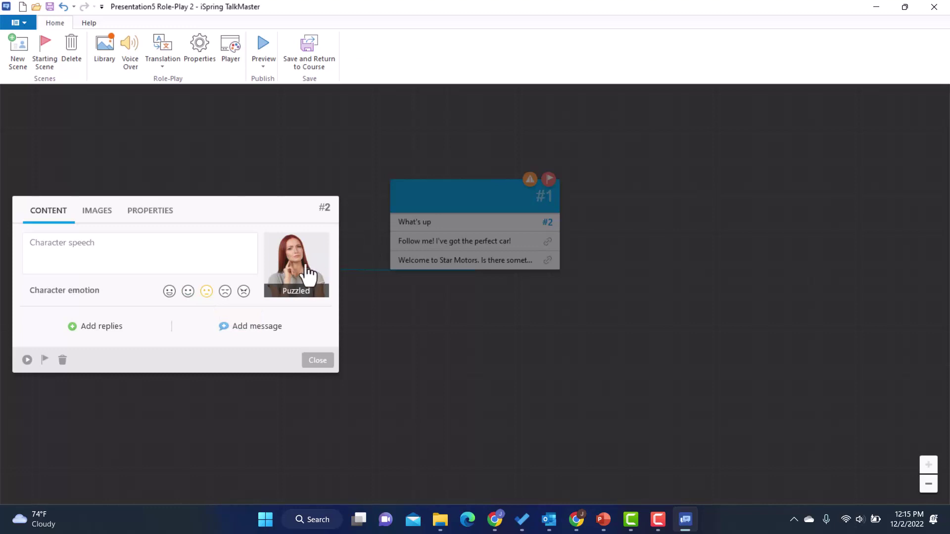
text(Huh? Nothing! (walks away))
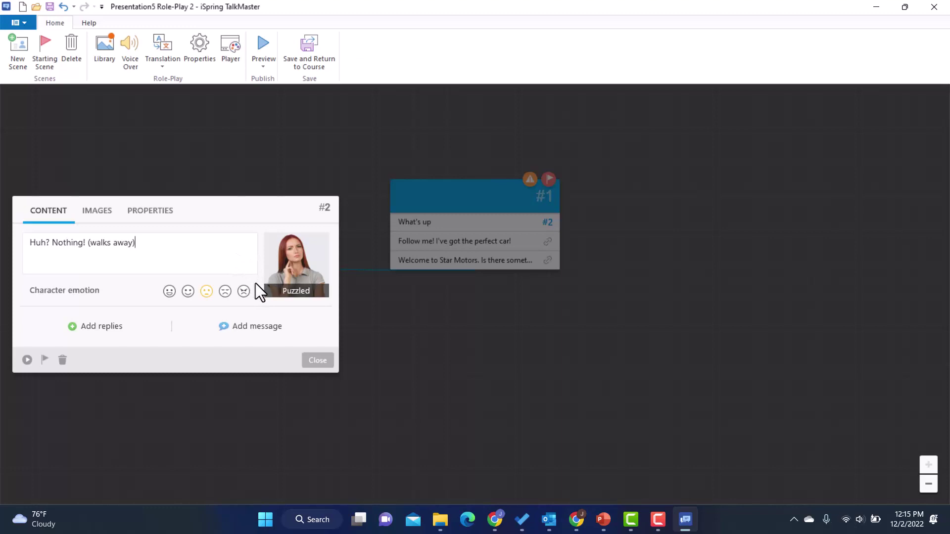
click(248, 327)
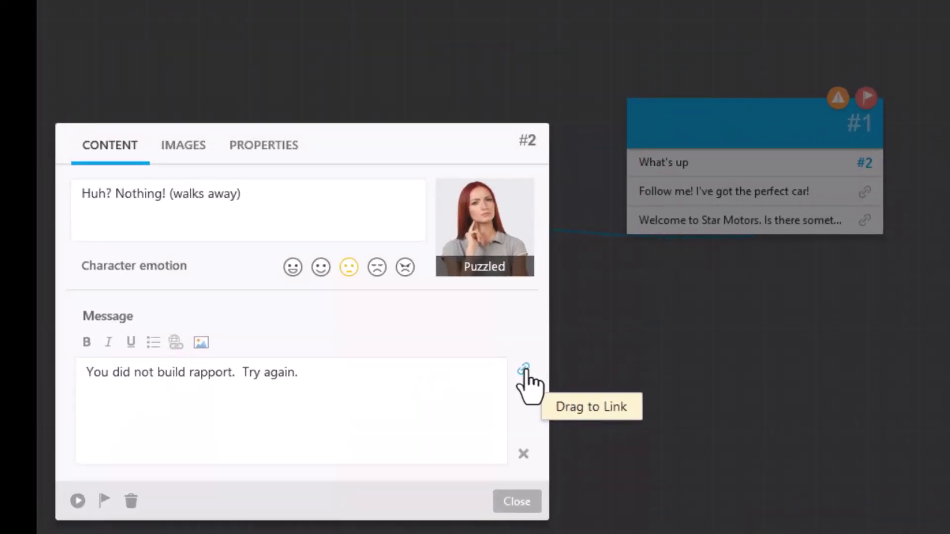
Point scene #2's feedback message back to scene #1, then reopen scene #1.
drag(525, 374, 721, 128)
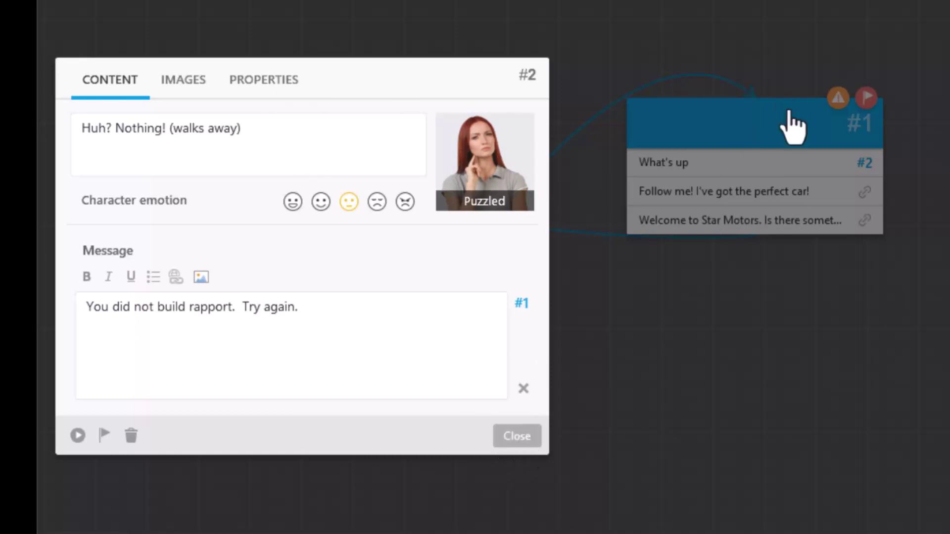
click(518, 438)
click(736, 131)
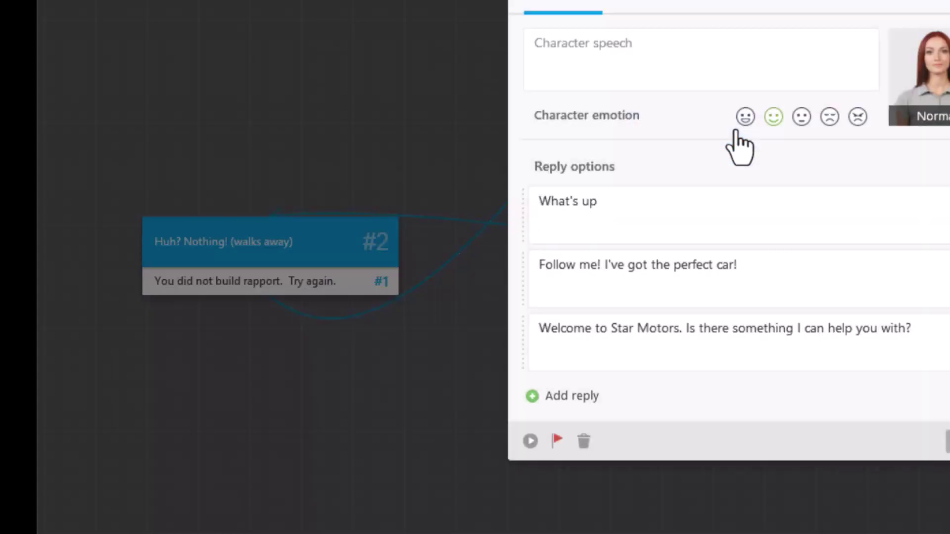
Preview from scene #1, pick 'What's up', and continue past the rapport feedback.
click(529, 441)
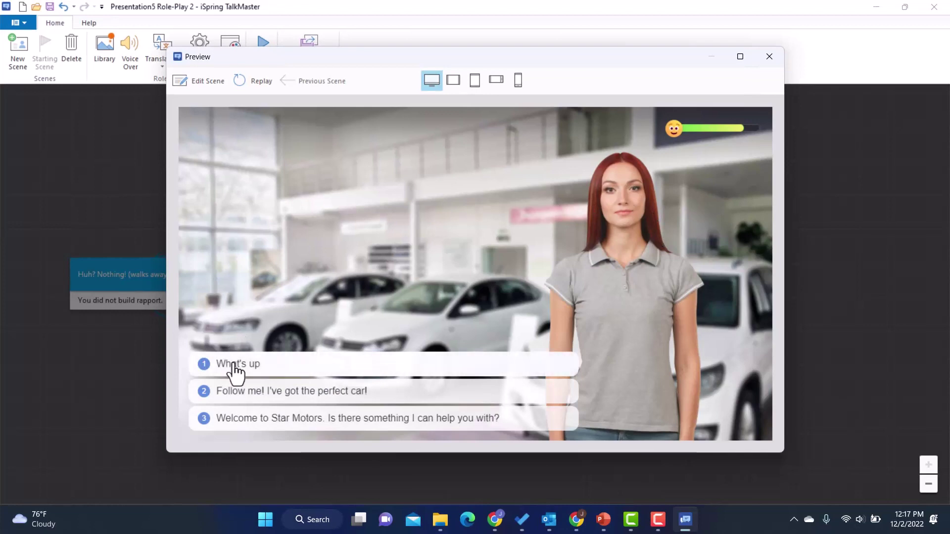
click(233, 365)
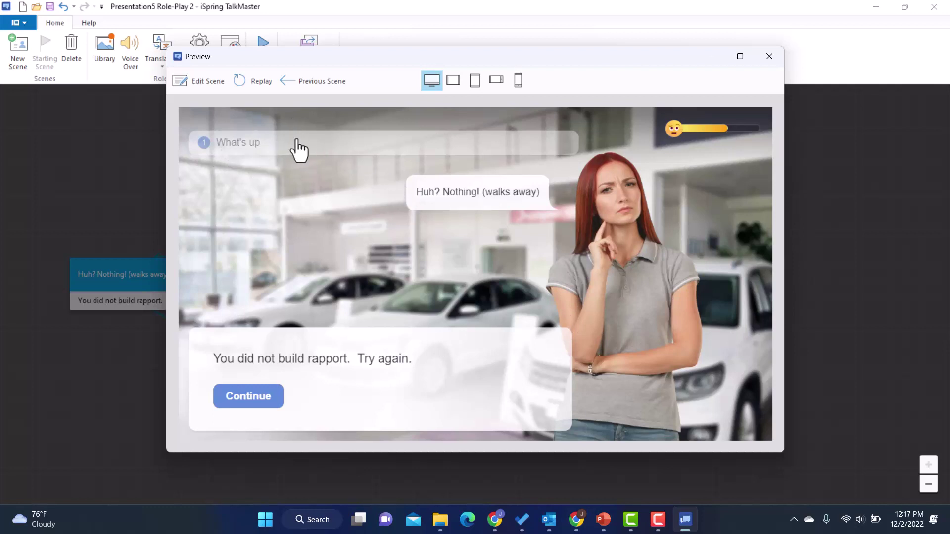
click(248, 400)
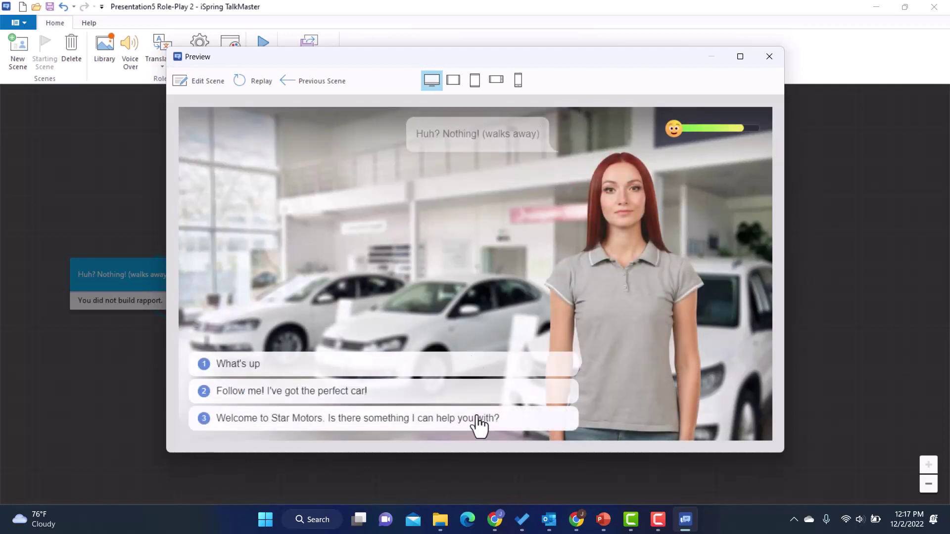
Branch 'Follow me!' to new unhappy scene #3 whose feedback links back to scene #1.
click(768, 56)
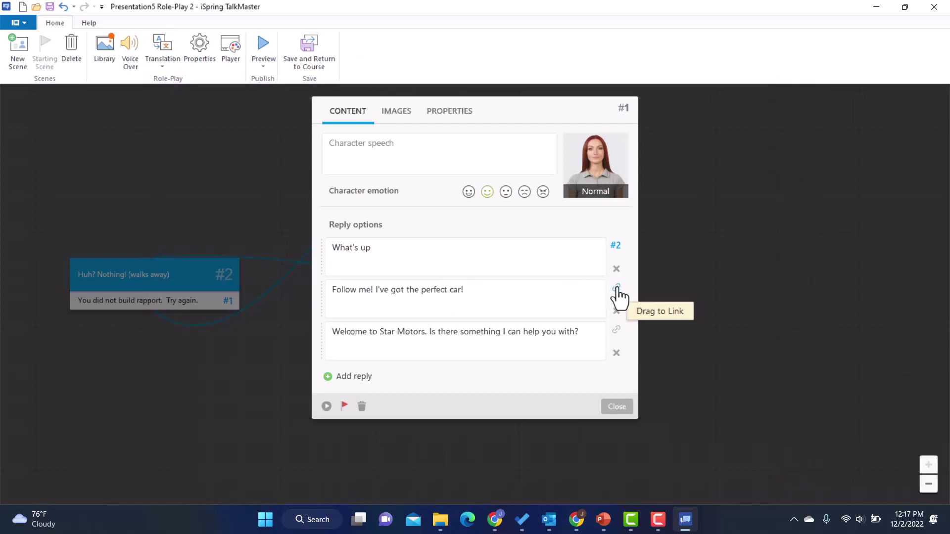
drag(616, 290, 449, 271)
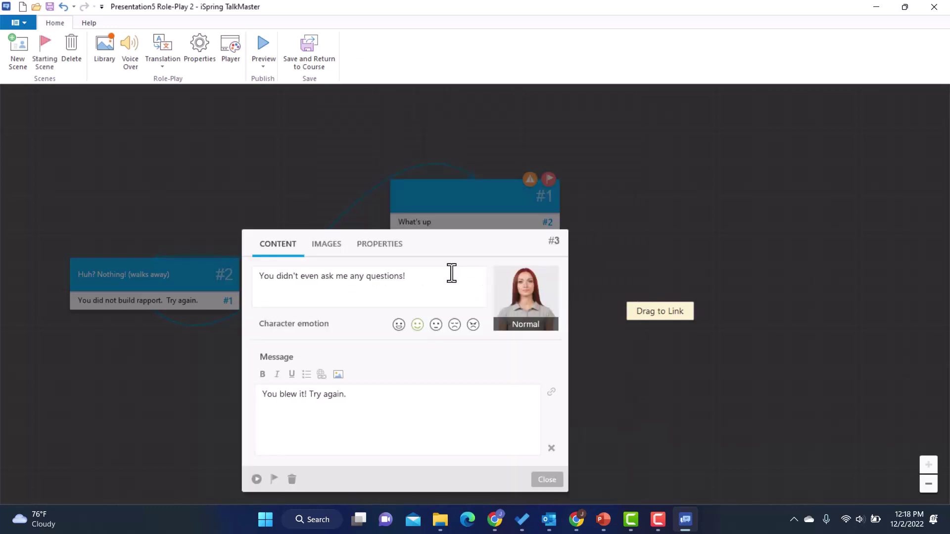
click(455, 325)
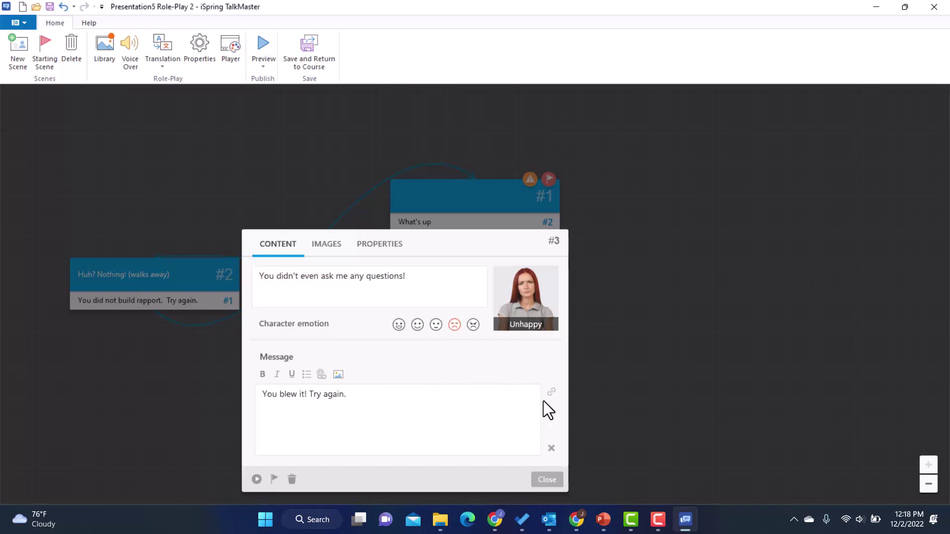
drag(552, 394, 450, 216)
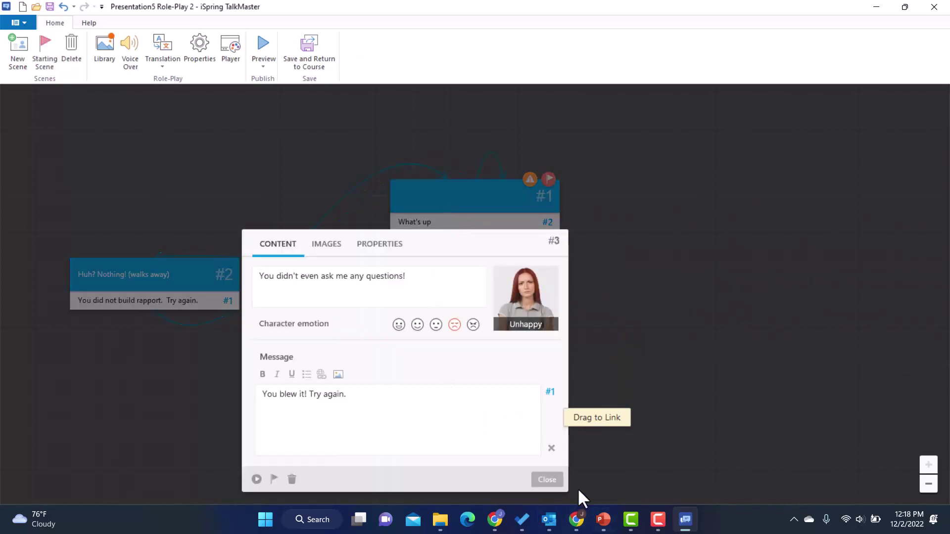
click(547, 480)
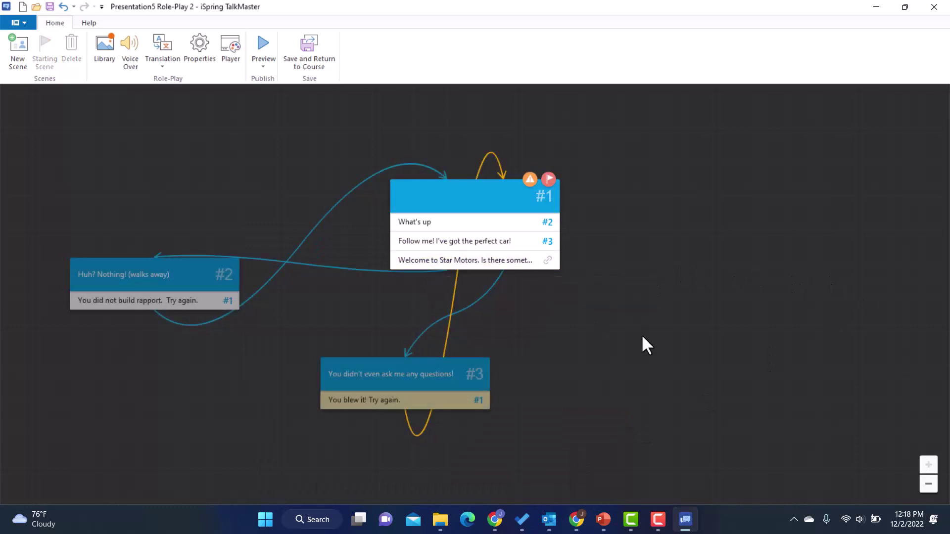
Link the Welcome to Star Motors reply to new scene #4: 'Yes, I'm looking for a car but don't know what I want.'.
drag(549, 262, 731, 366)
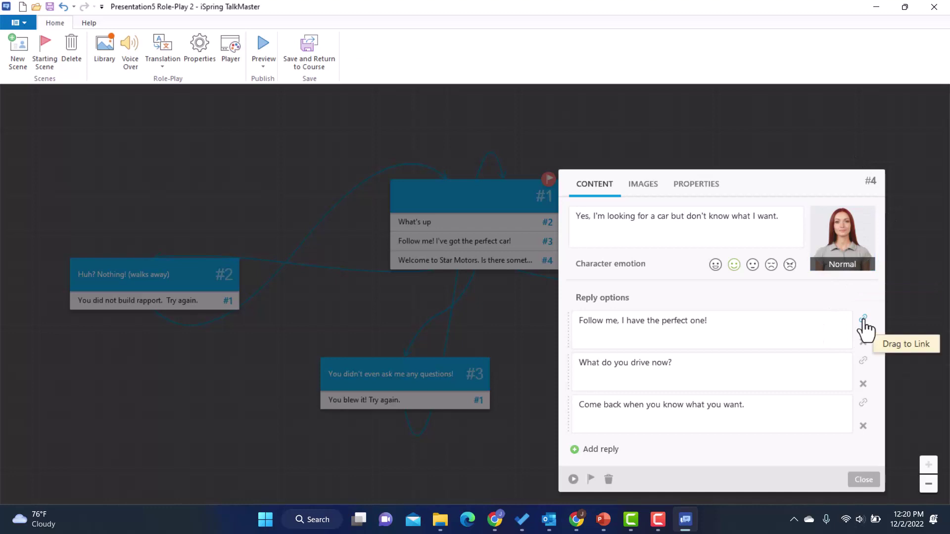
Branch scene #4's replies into scenes #5 'No thanks!', #6 and #7, linking #5's feedback back to #4.
drag(865, 325, 670, 413)
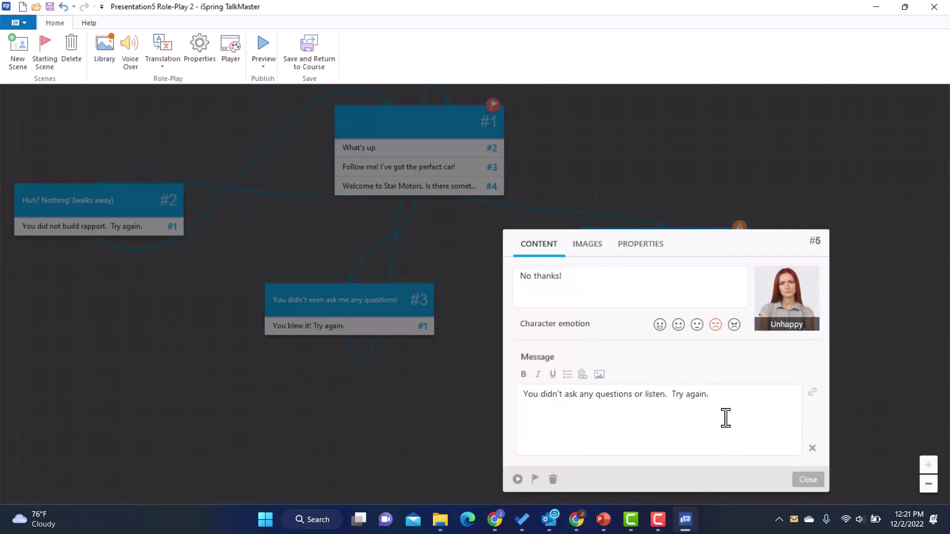
drag(811, 391, 674, 273)
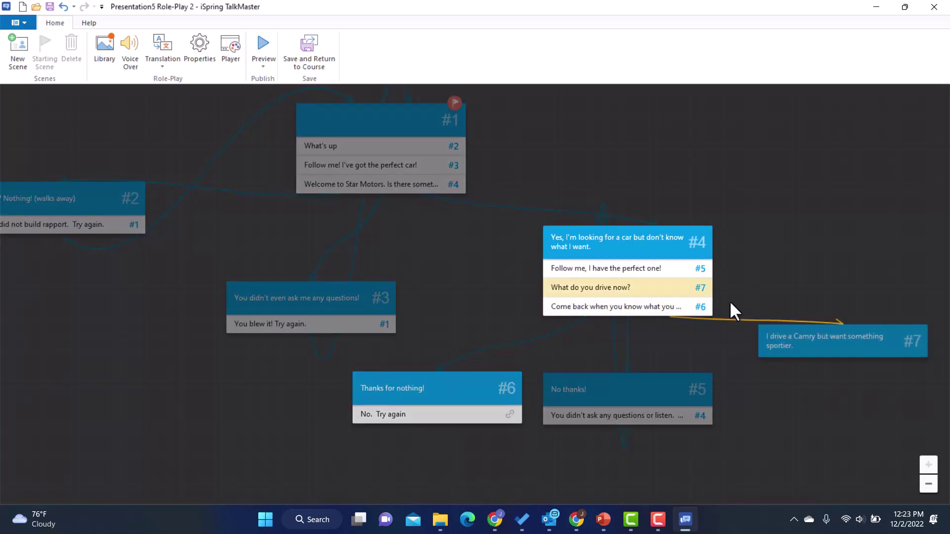
double_click(407, 414)
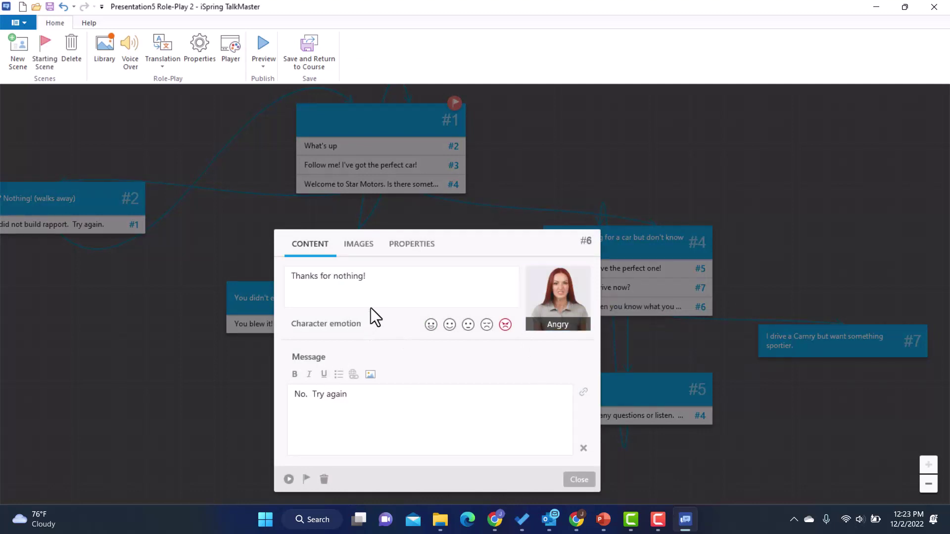
click(791, 208)
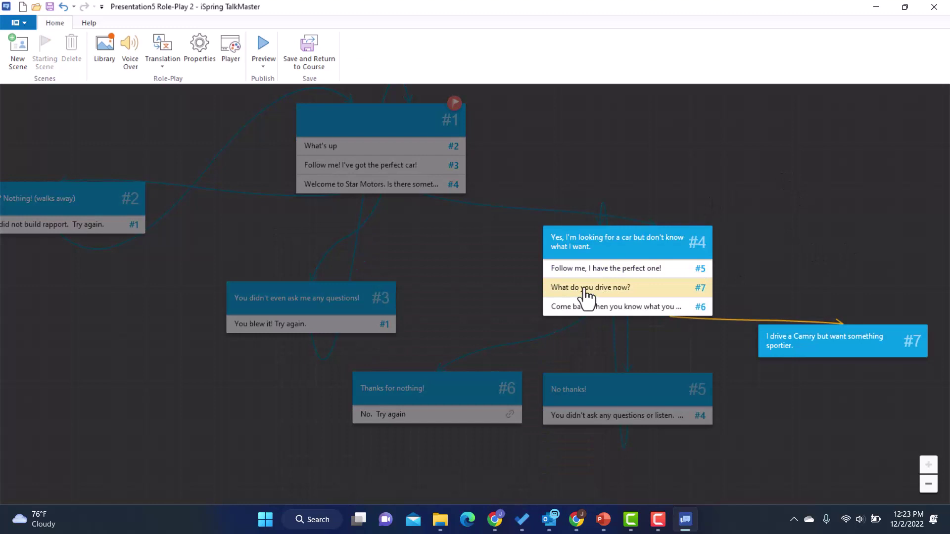
click(815, 348)
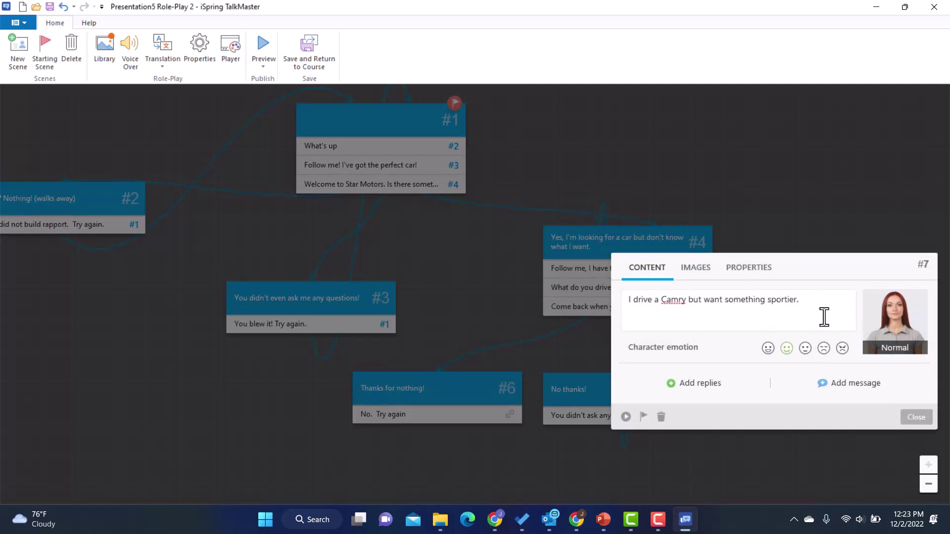
click(777, 238)
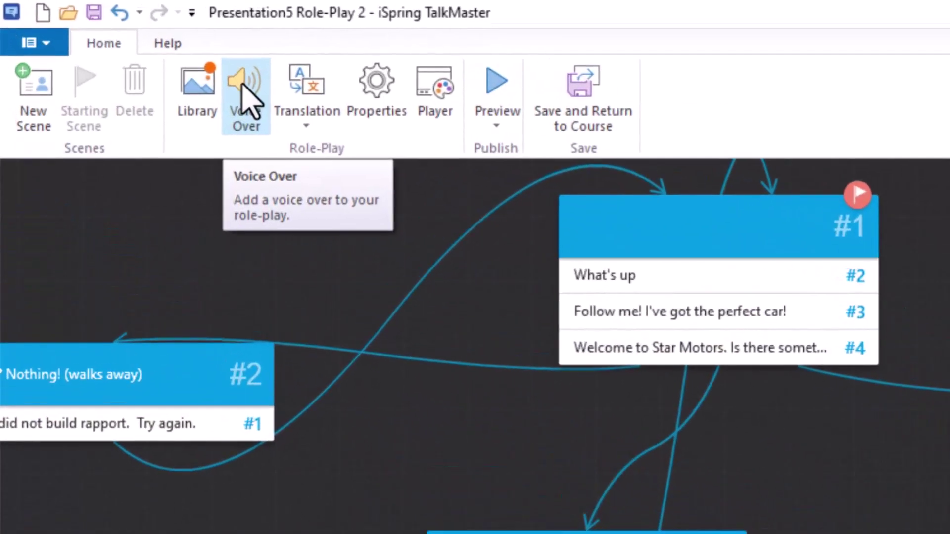
click(243, 87)
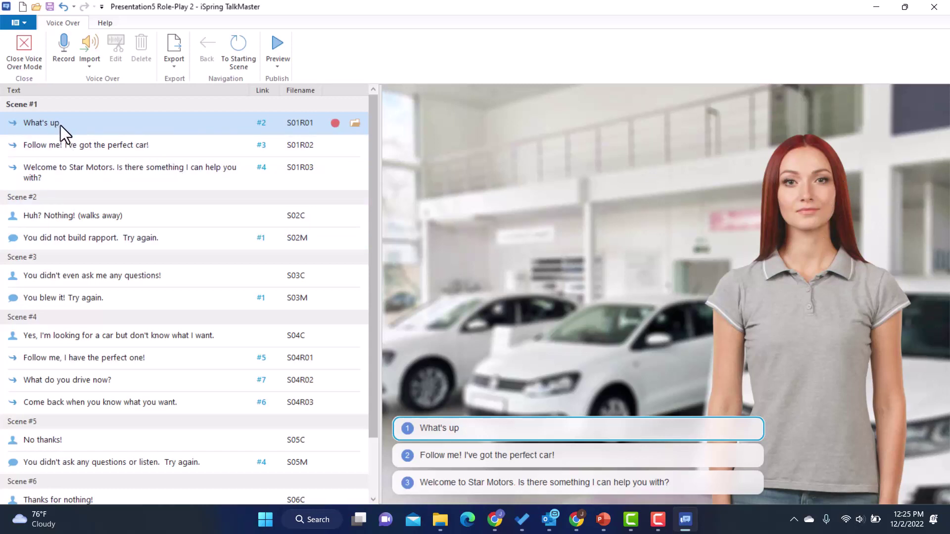
click(156, 215)
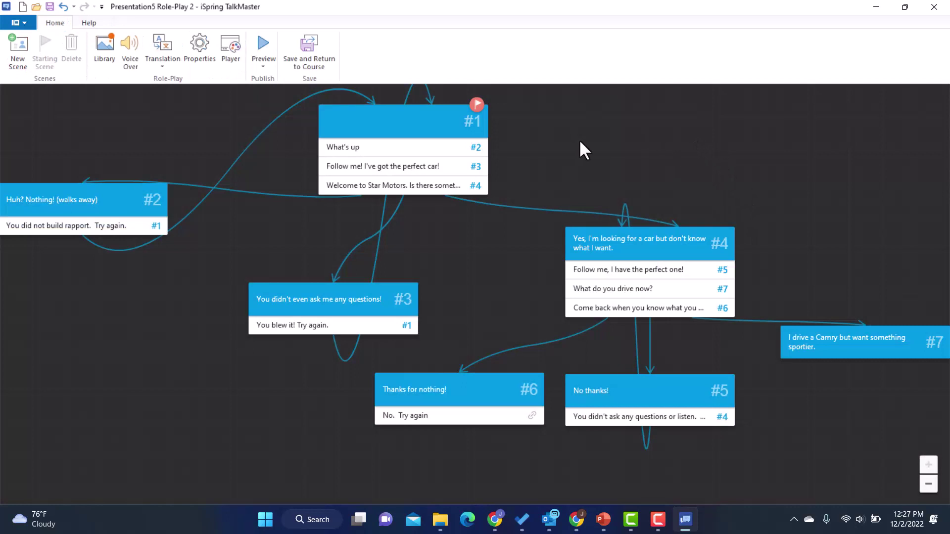
Zoom and pan the scene graph to review all seven scenes and their branches.
scroll(789, 227, down, 3)
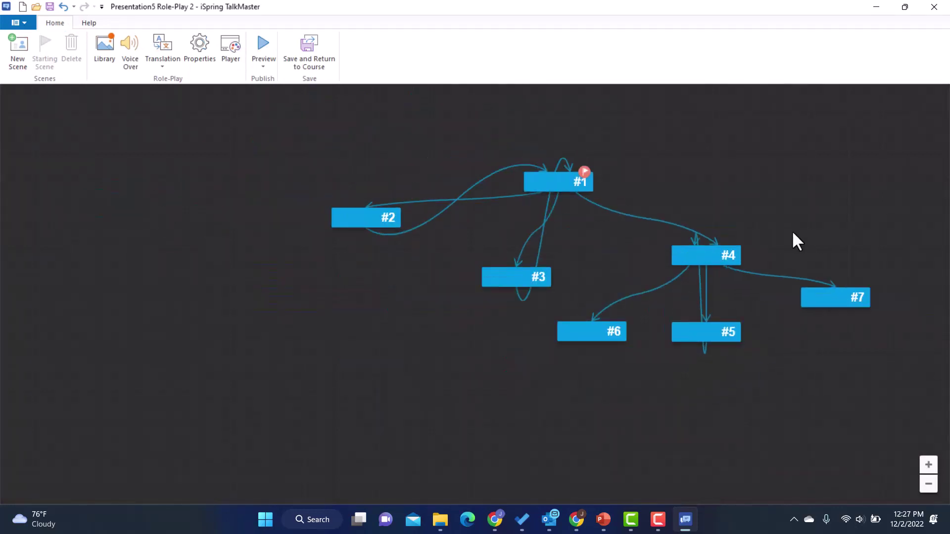
scroll(757, 169, down, 2)
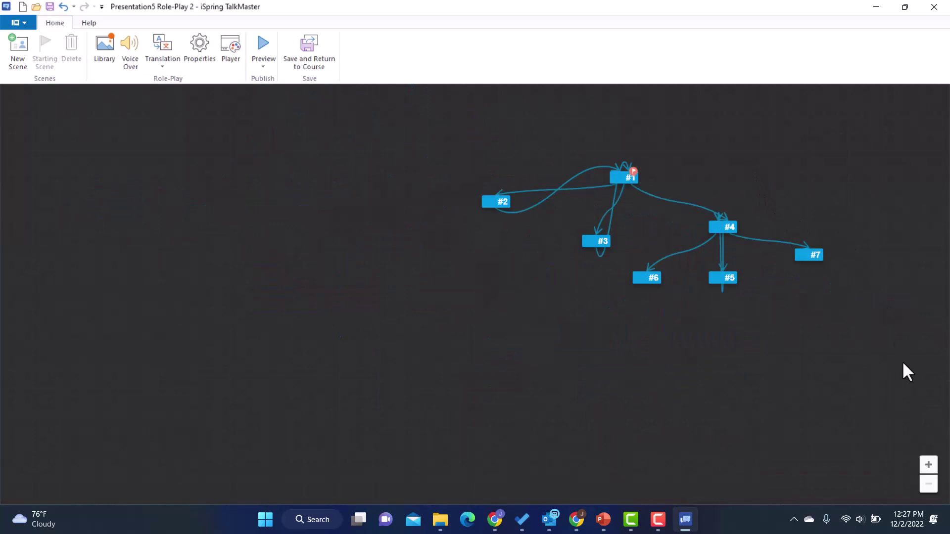
click(929, 465)
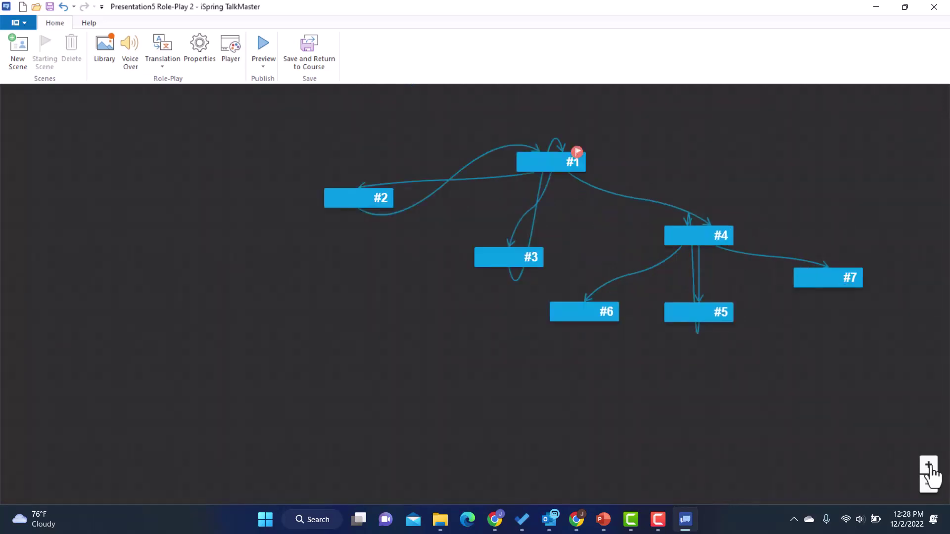
click(929, 465)
click(929, 484)
drag(802, 367, 937, 388)
drag(273, 227, 5, 210)
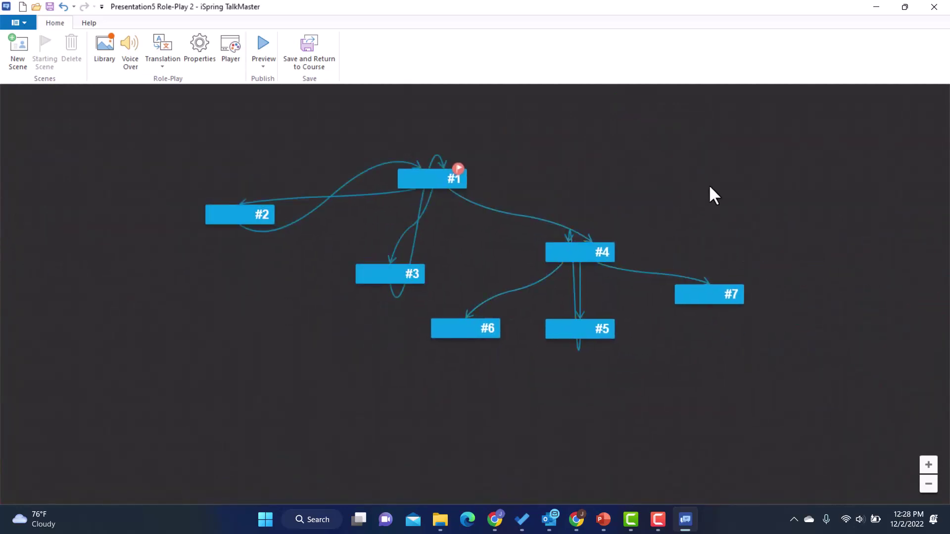
drag(780, 190, 687, 171)
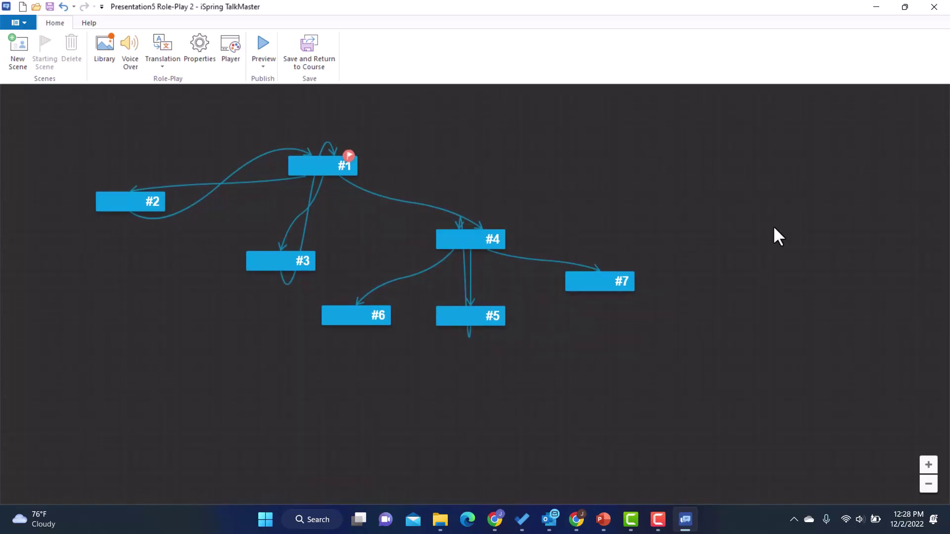
drag(694, 250, 737, 415)
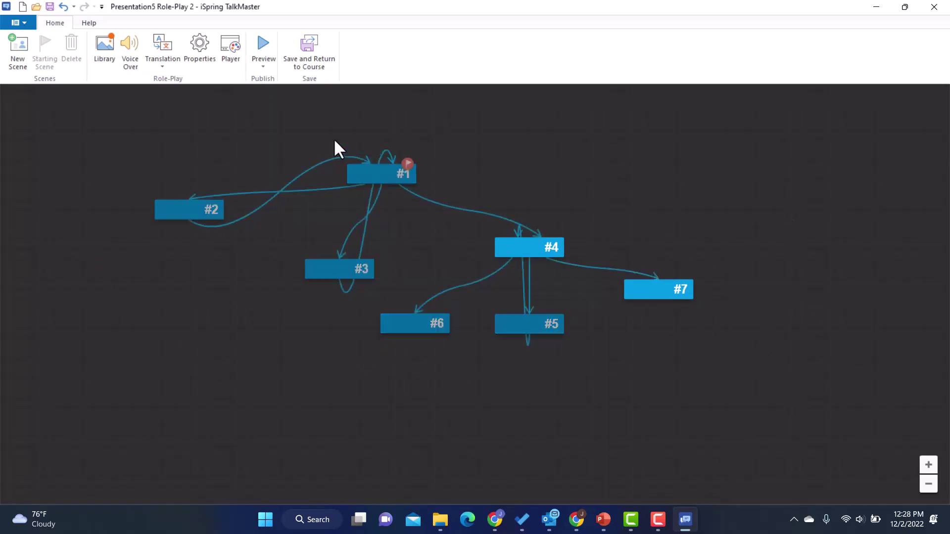
Save the role-play, return to PowerPoint, and preview the entire presentation from slide 3.
click(306, 45)
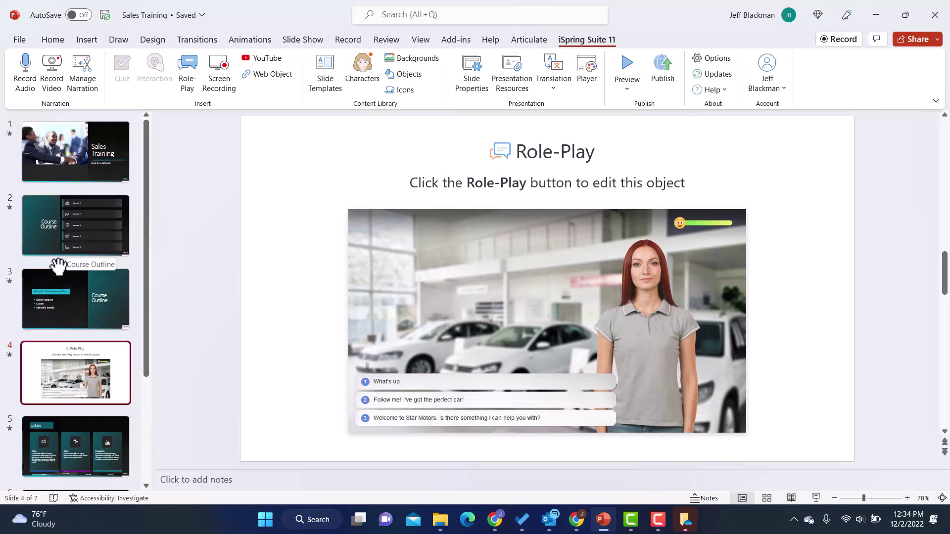
click(46, 282)
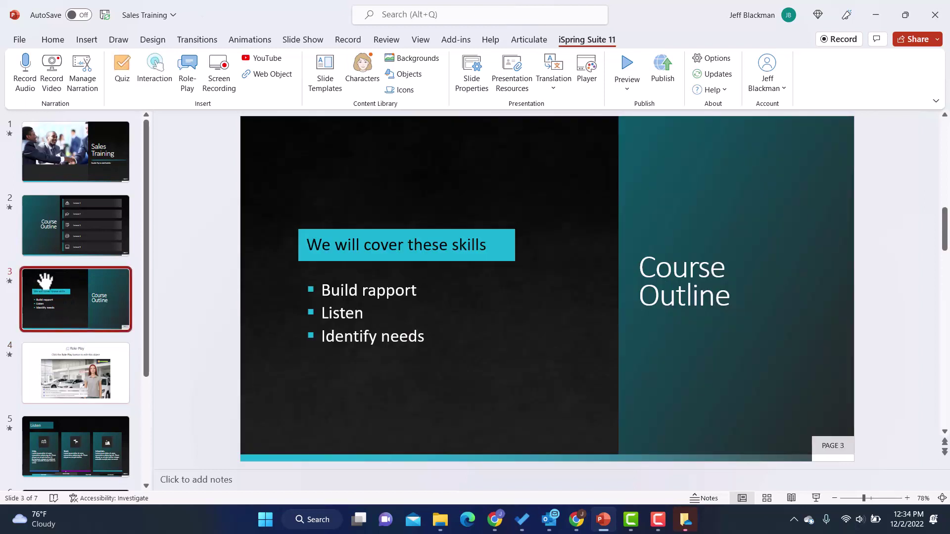
click(627, 83)
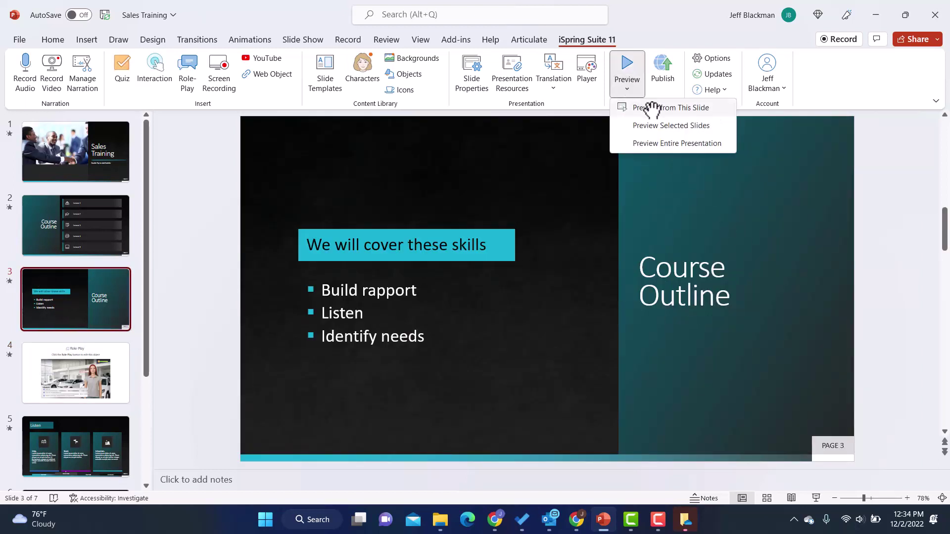
click(713, 145)
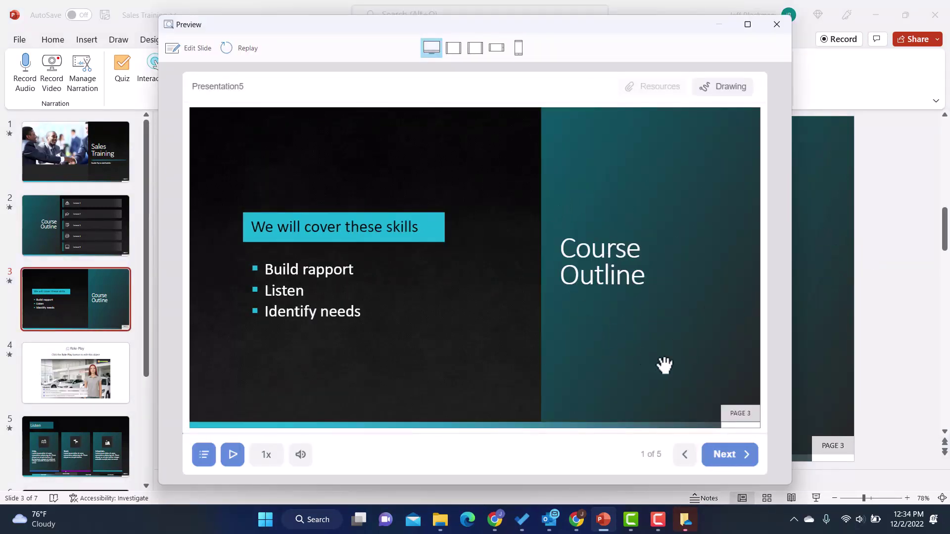
On the role-play slide, pick the pushy perfect-car answer and dismiss its feedback to retry.
click(725, 454)
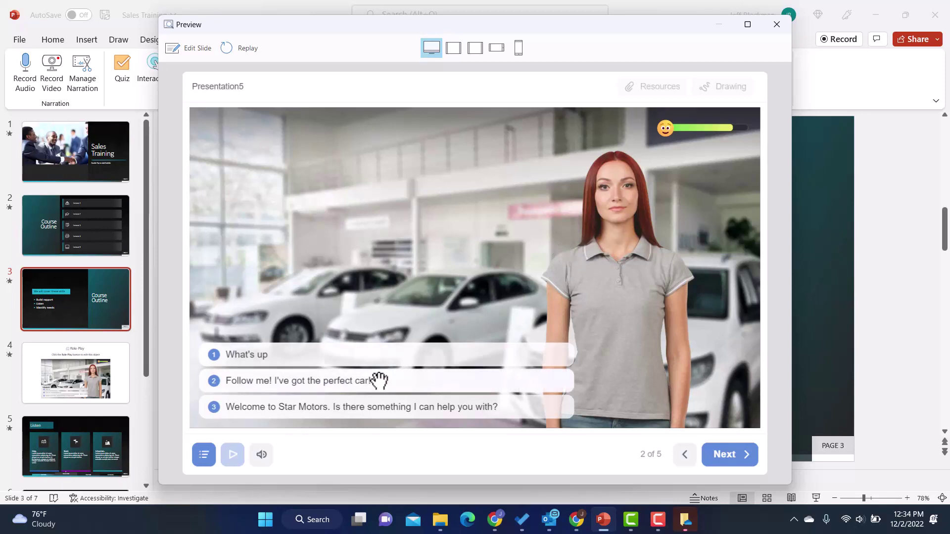
click(347, 379)
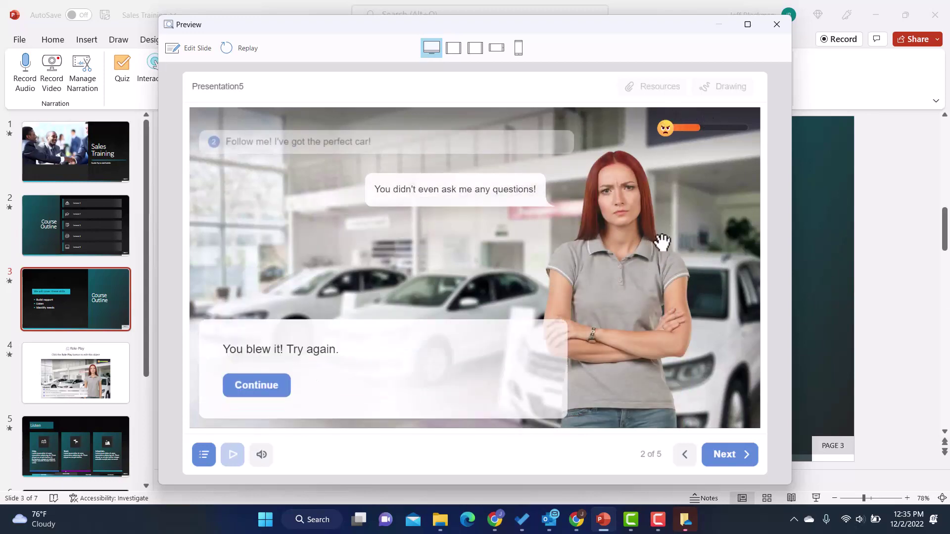
click(245, 385)
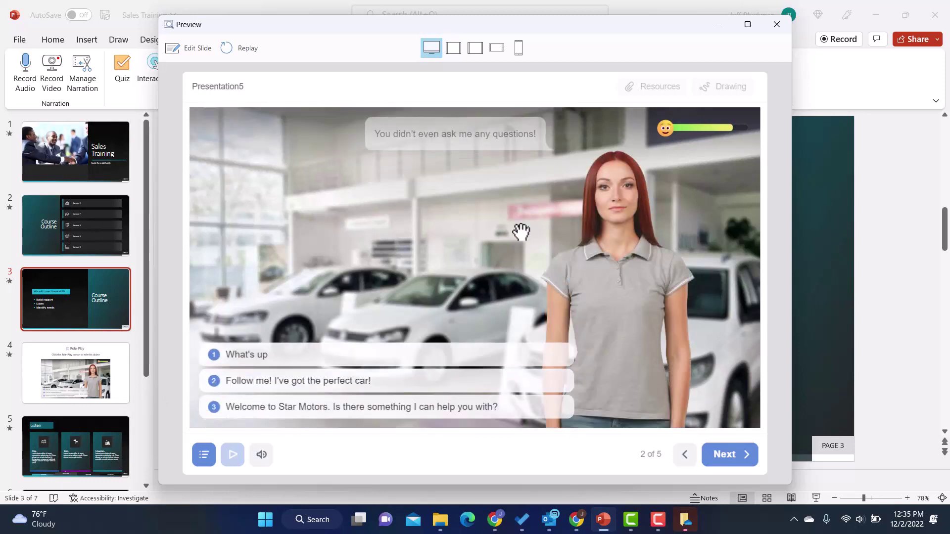
Answer with the Welcome to Star Motors greeting, ask what the customer drives, then advance to Listen.
click(290, 404)
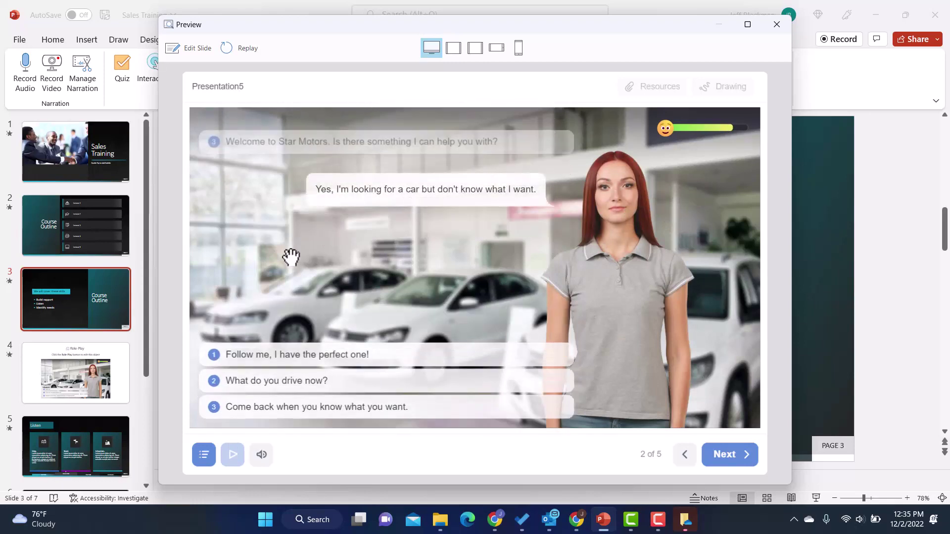
click(249, 379)
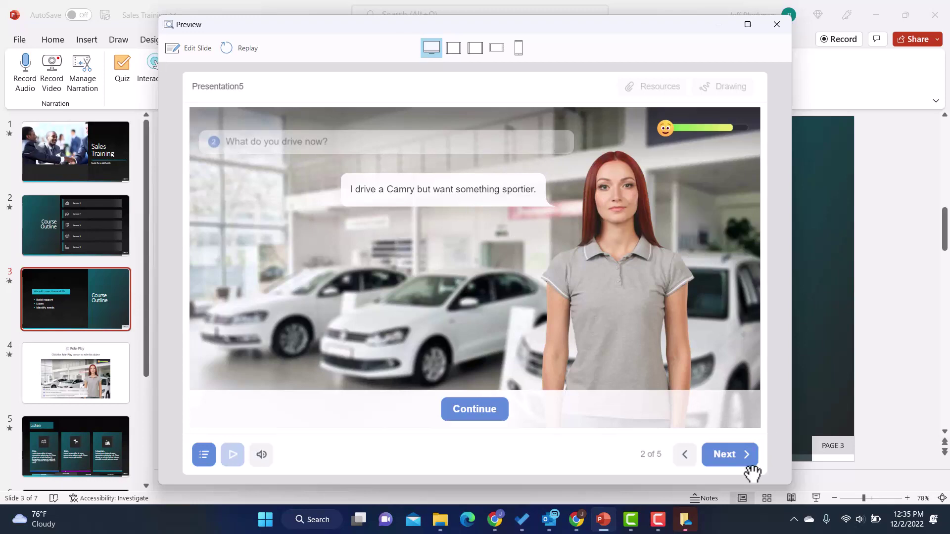
click(729, 453)
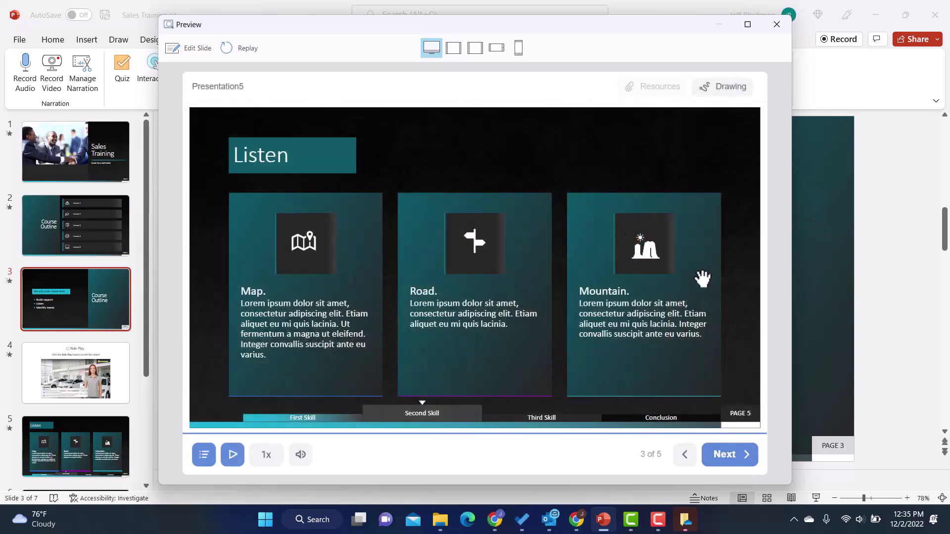
Close the preview on slide 4 and launch iSpring TalkMaster 11 from the iSpring Suite 11 Start folder.
key(Escape)
click(94, 361)
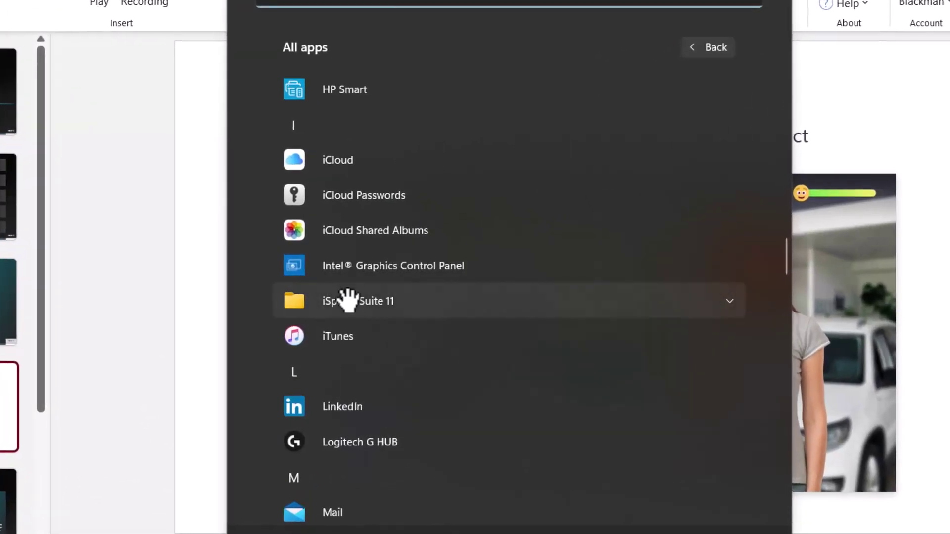
click(348, 299)
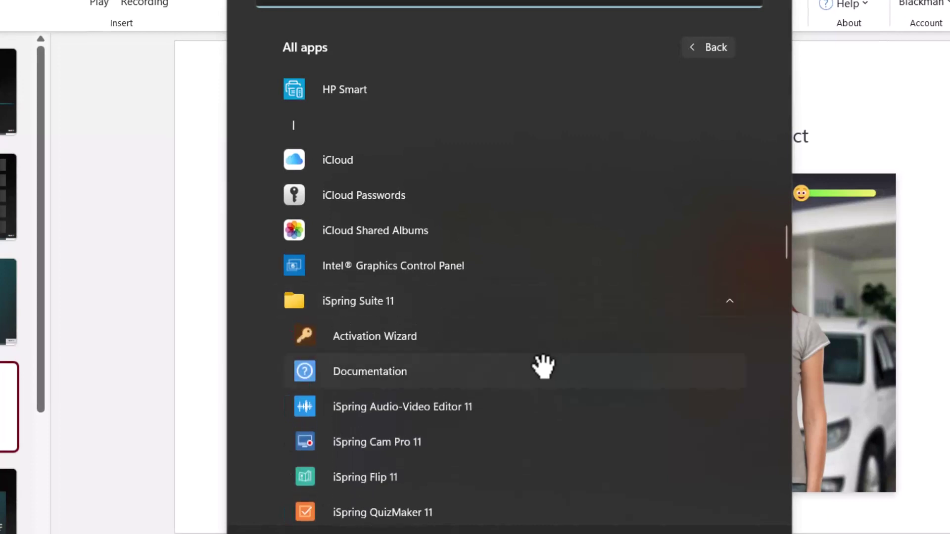
scroll(453, 341, down, 3)
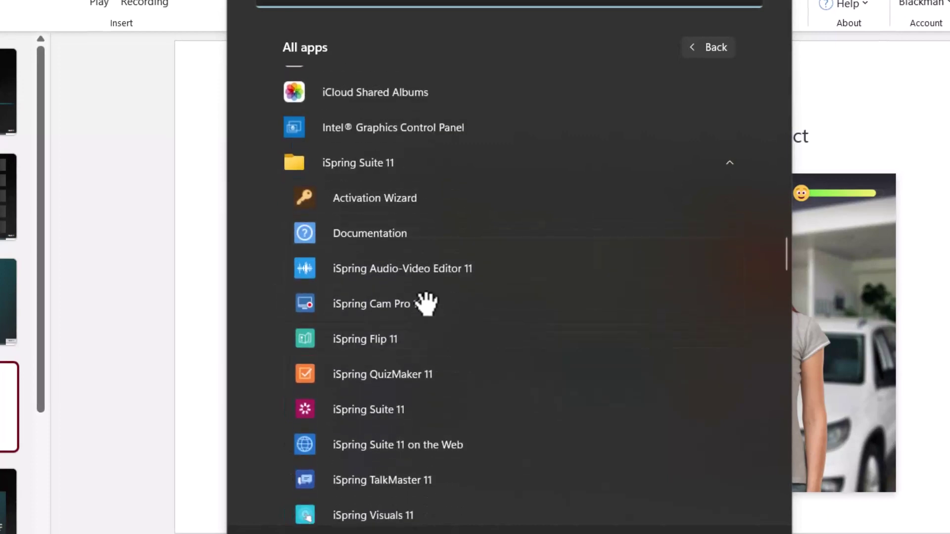
click(352, 480)
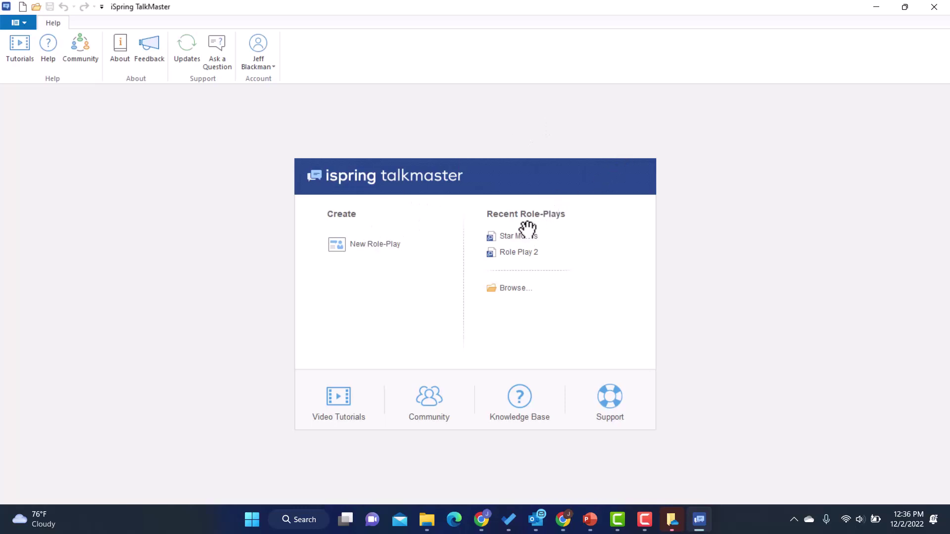
Open Star Motors from the start screen's Recent Role-Plays list.
click(520, 236)
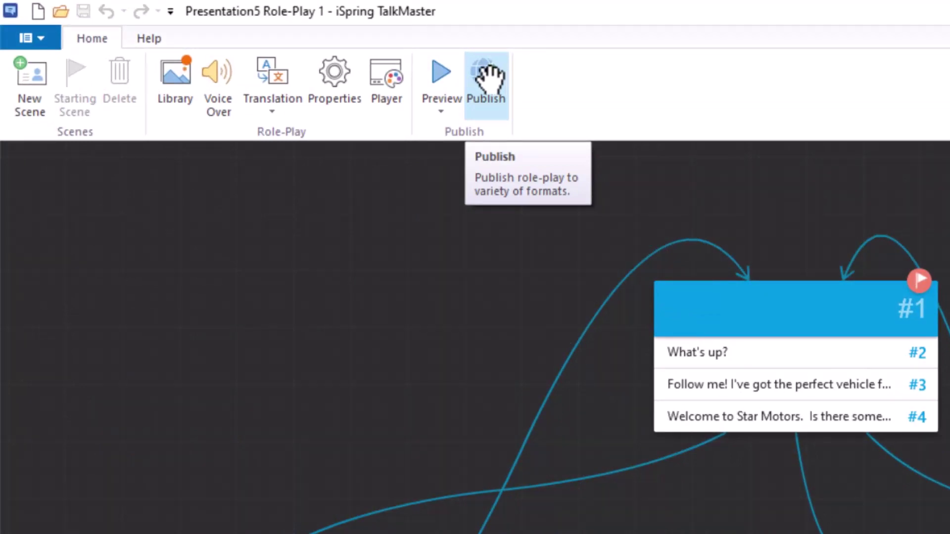
Open the Publish Role-Play dialog and target LMS with the SCORM 1.2 profile.
click(487, 79)
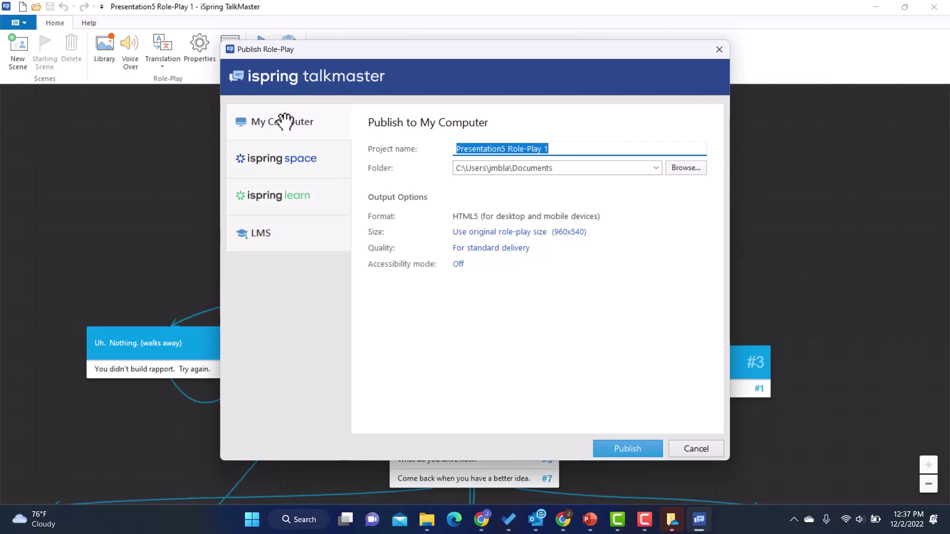
click(282, 233)
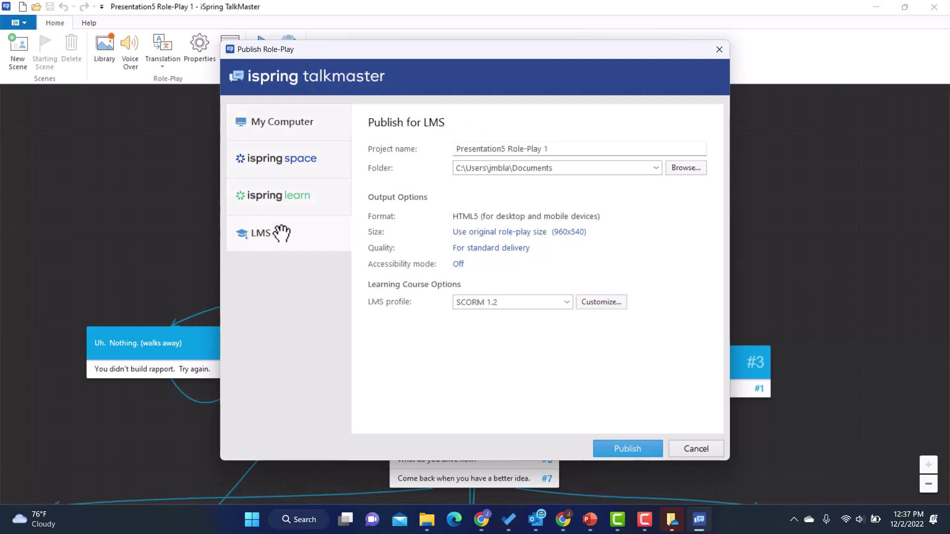